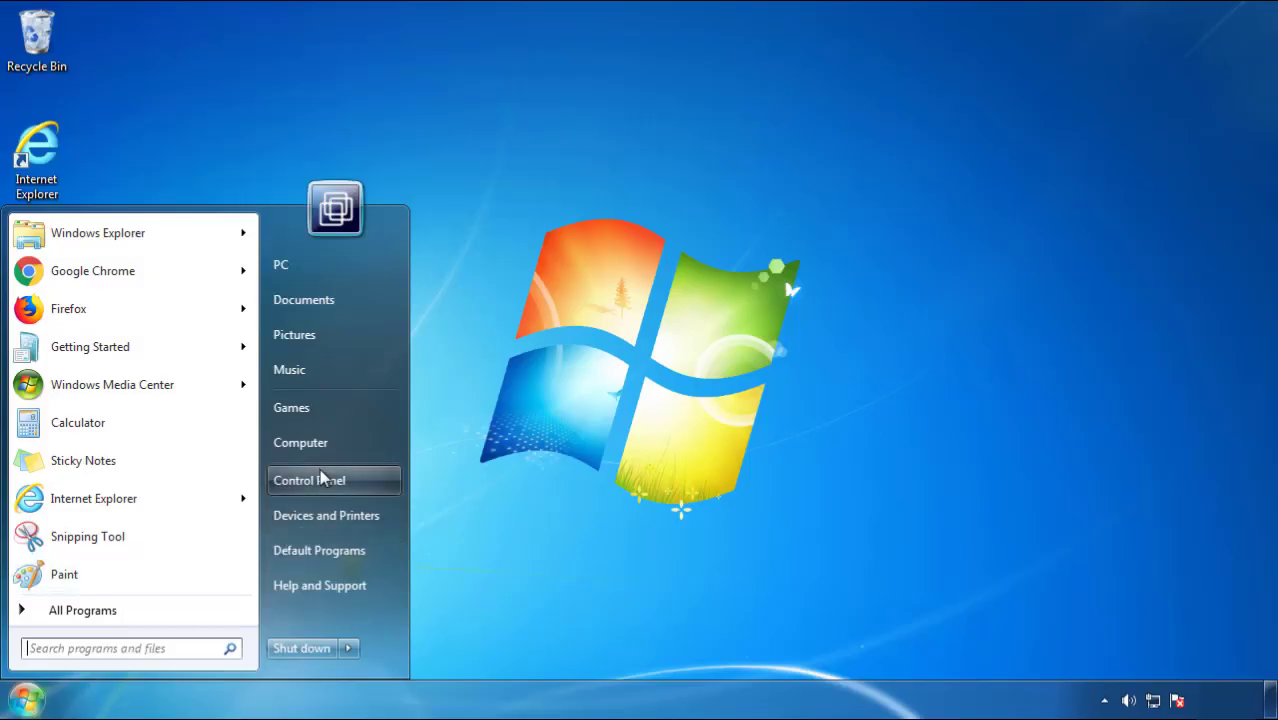
Open the list of installed programs for uninstalling and sort it by installation date, newest first.
{"action": "left_click", "coordinate": [320, 477]}
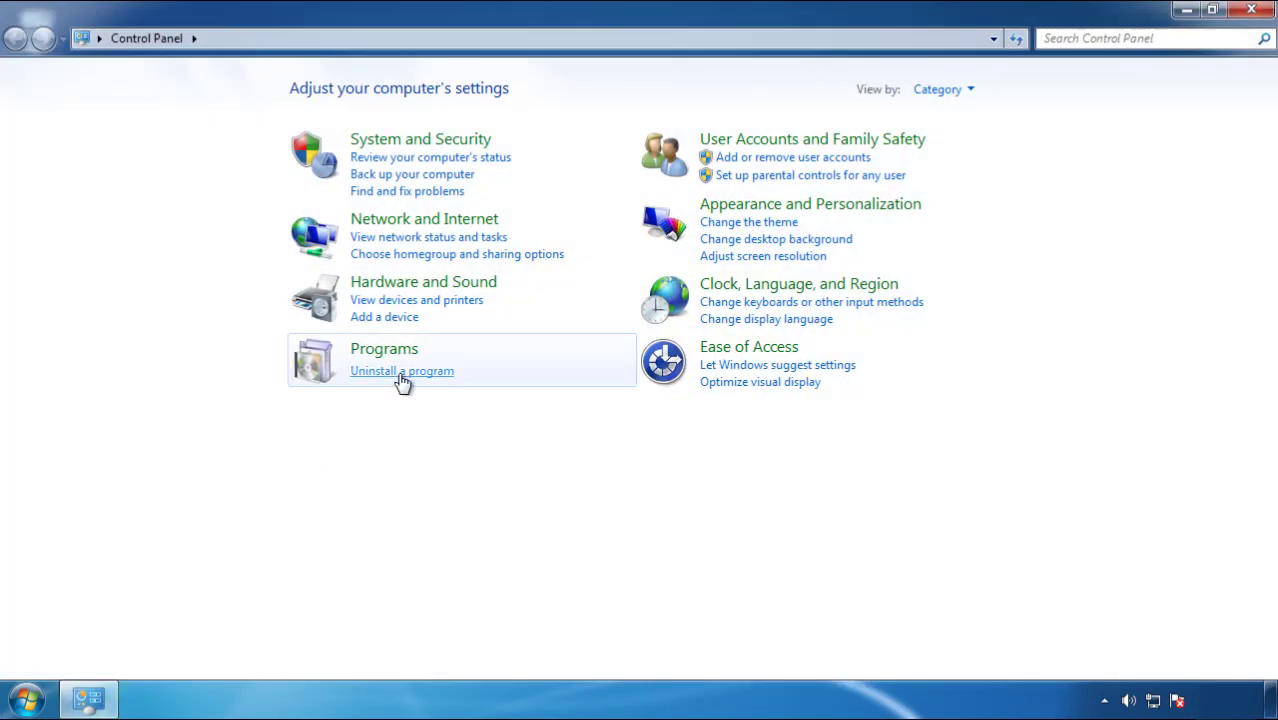
{"action": "left_click", "coordinate": [399, 377]}
{"action": "left_click", "coordinate": [752, 191]}
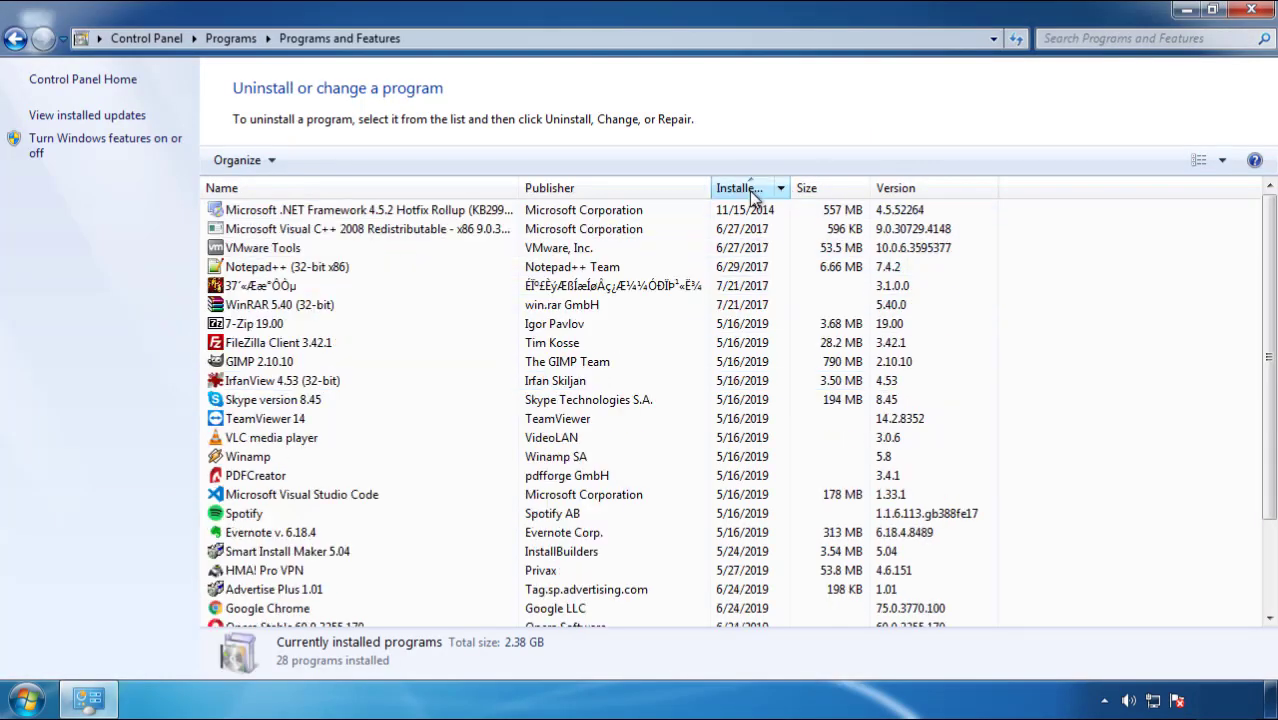
{"action": "left_click", "coordinate": [752, 191]}
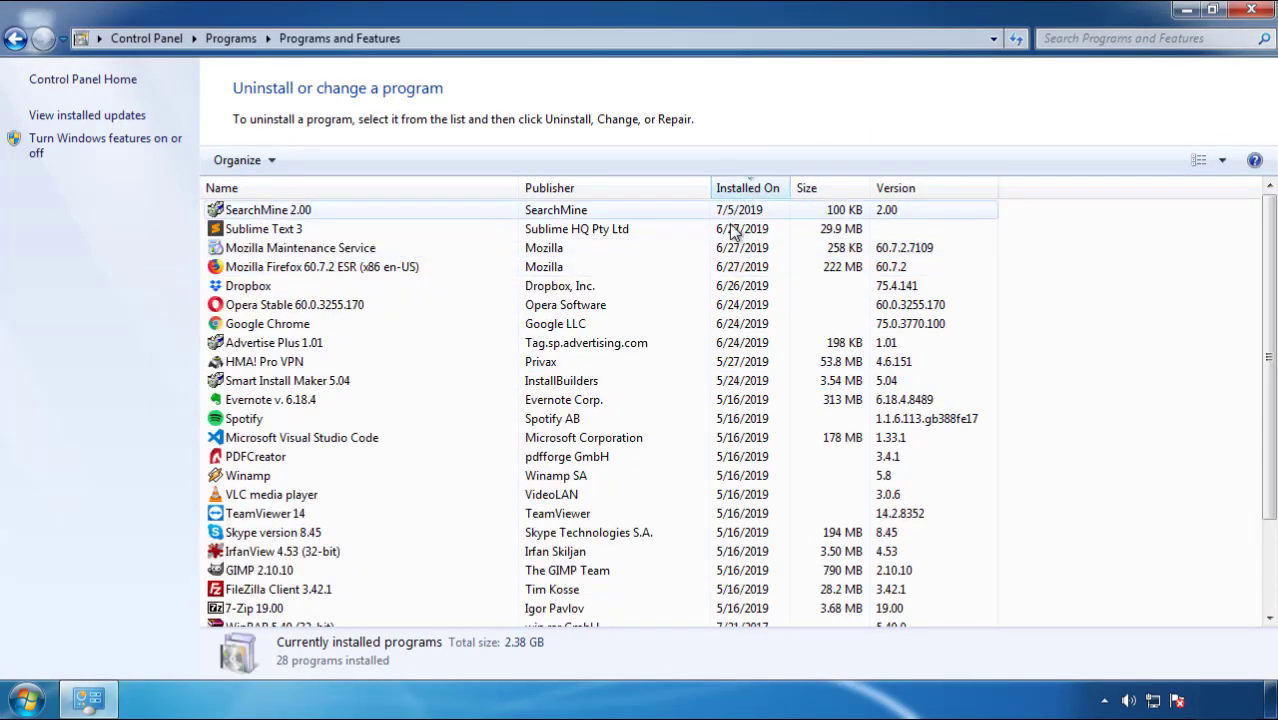
Uninstall SearchMine 2.00 and close the installed programs window.
{"action": "left_click", "coordinate": [268, 212]}
{"action": "left_click", "coordinate": [318, 160]}
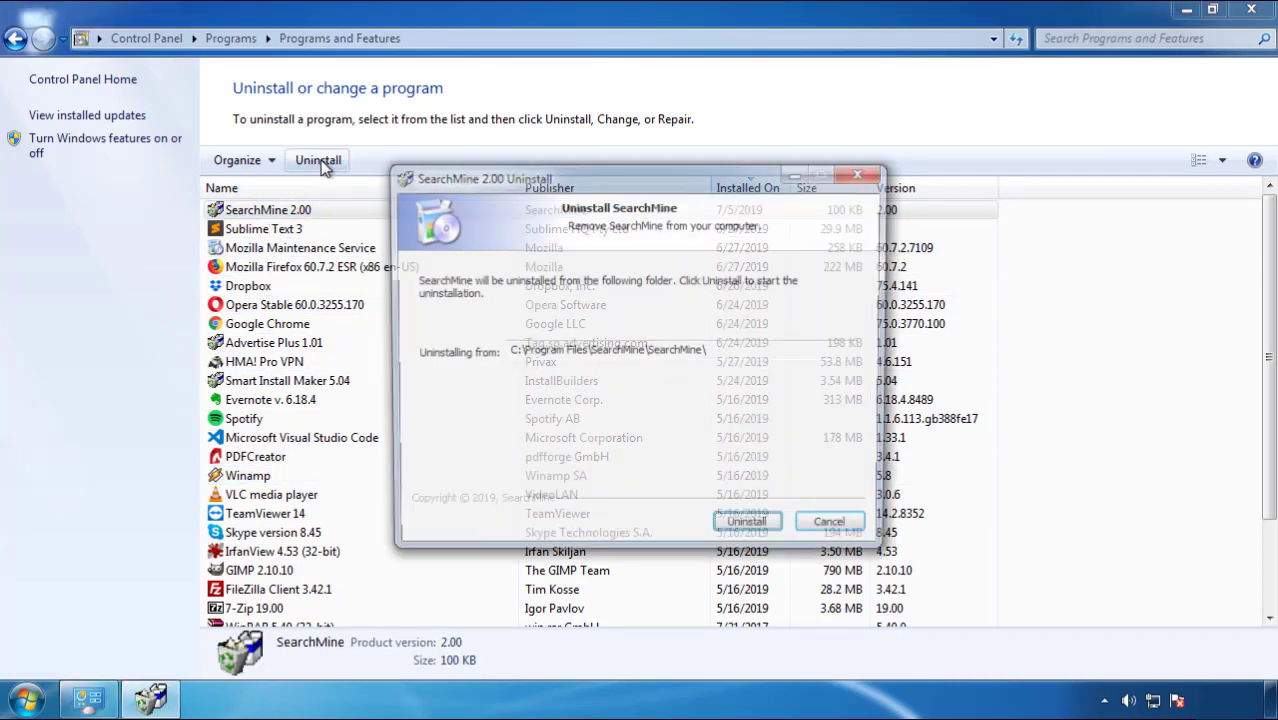
{"action": "left_click", "coordinate": [750, 529]}
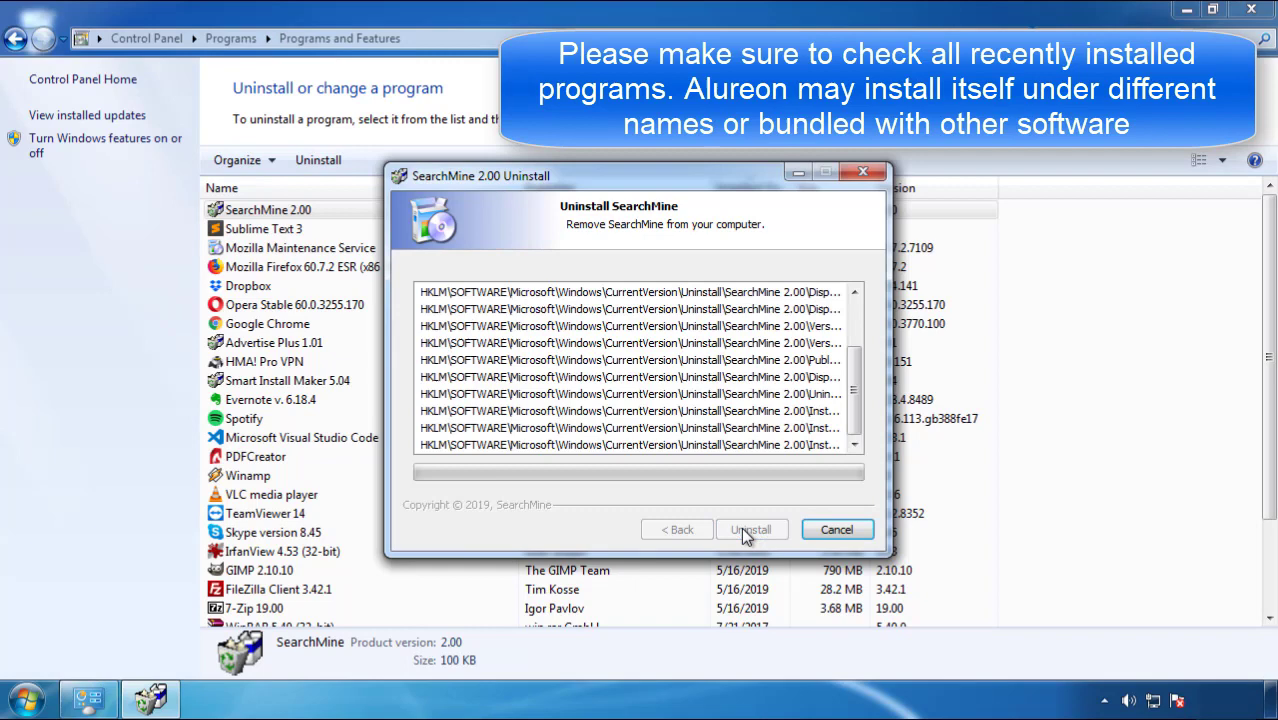
{"action": "left_click", "coordinate": [743, 529]}
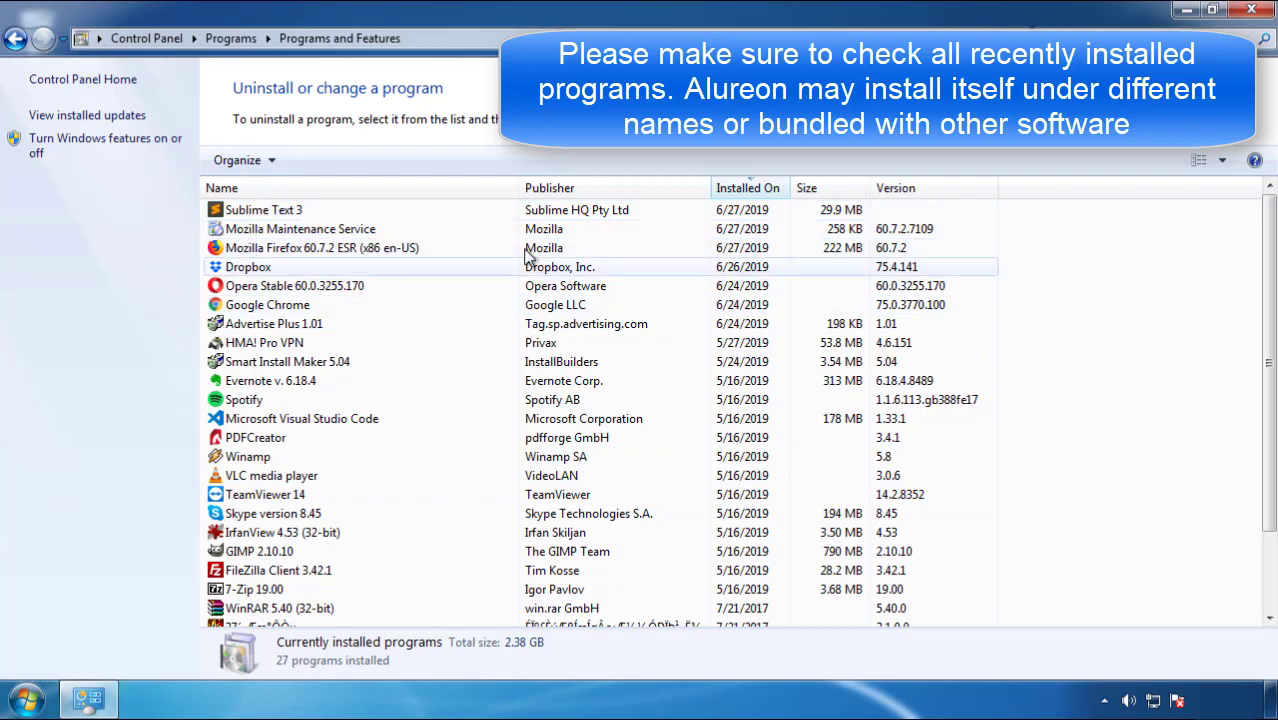
{"action": "left_click", "coordinate": [1253, 12]}
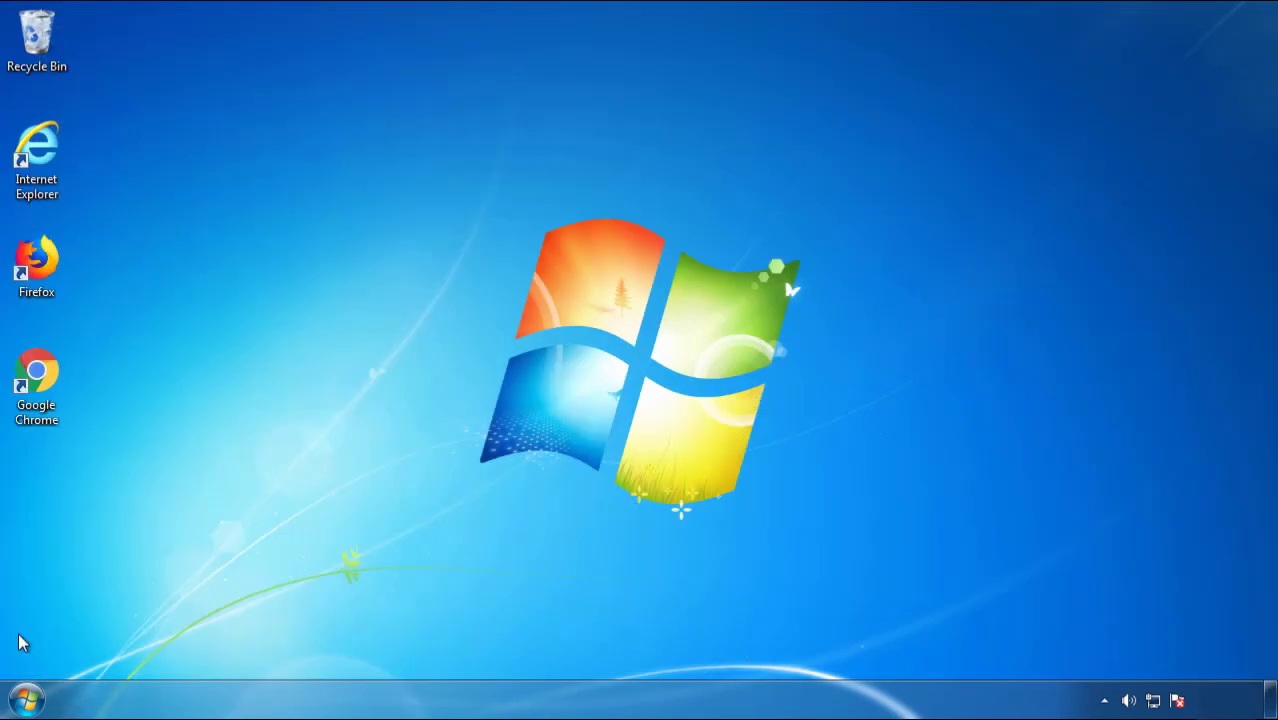
Restart the computer and boot Windows 7 into Safe Mode from the advanced boot options.
{"action": "left_click", "coordinate": [26, 700]}
{"action": "left_click", "coordinate": [348, 648]}
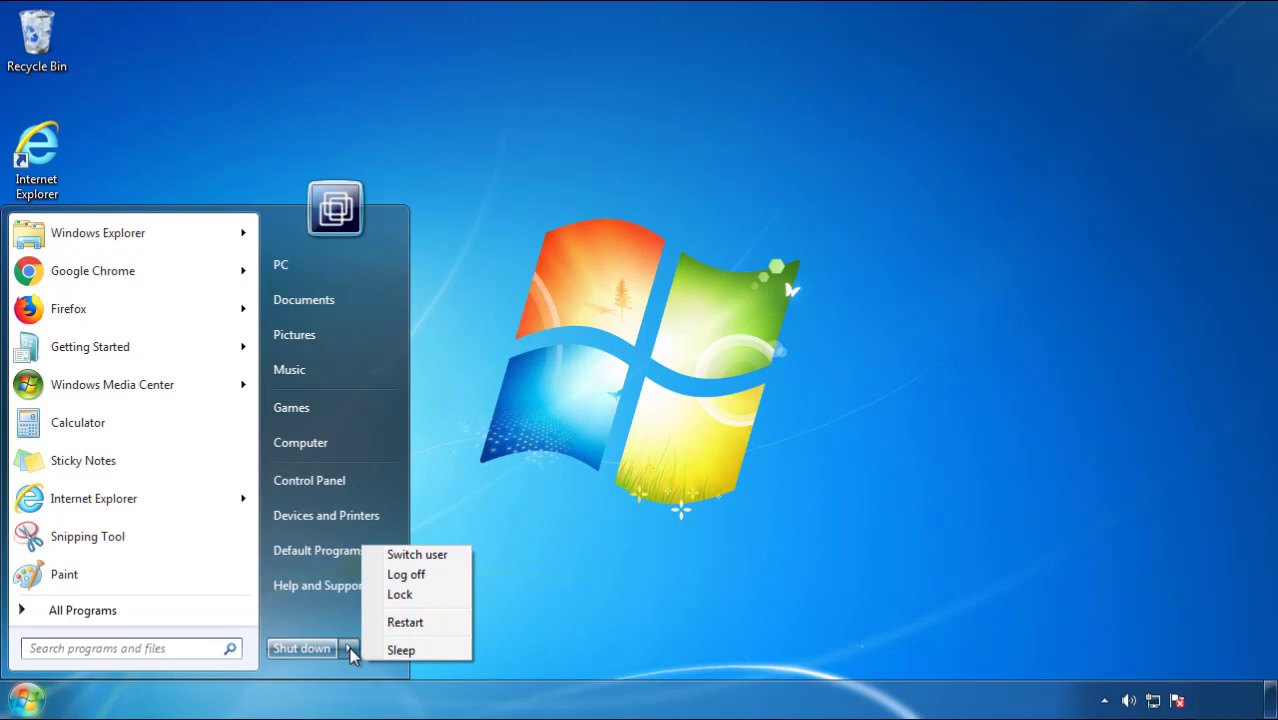
{"action": "left_click", "coordinate": [662, 590]}
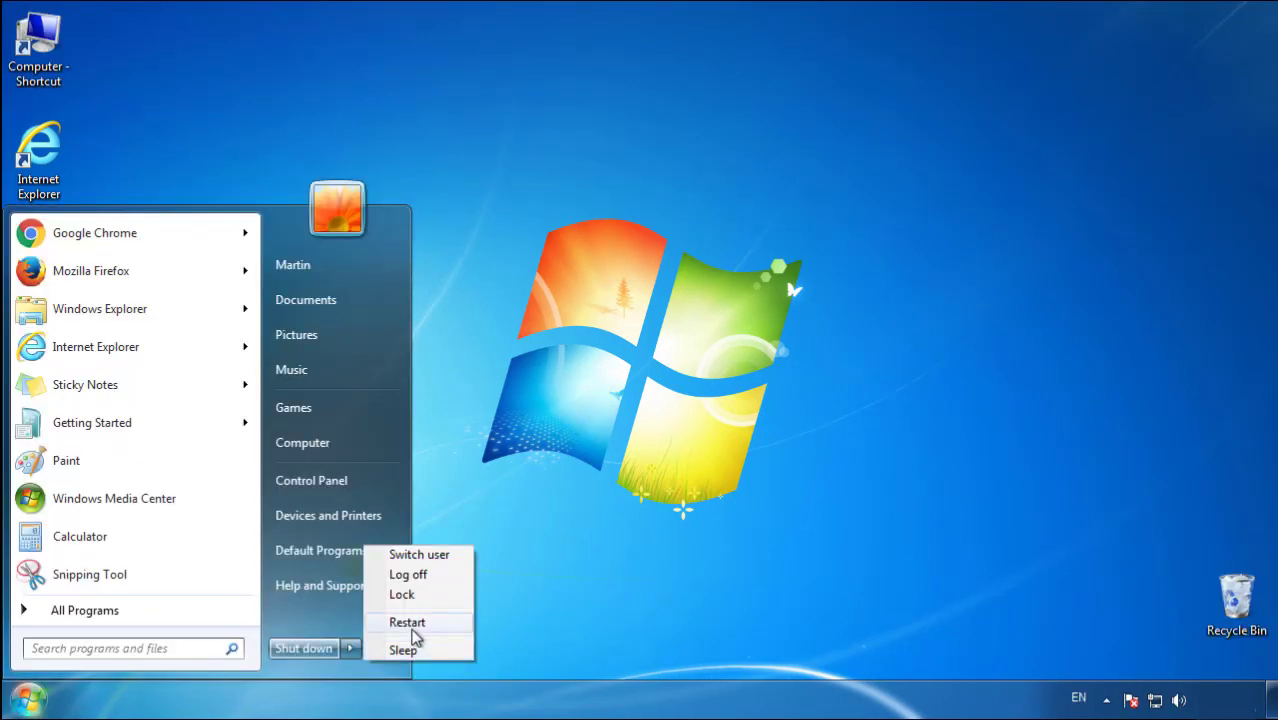
{"action": "left_click", "coordinate": [413, 628]}
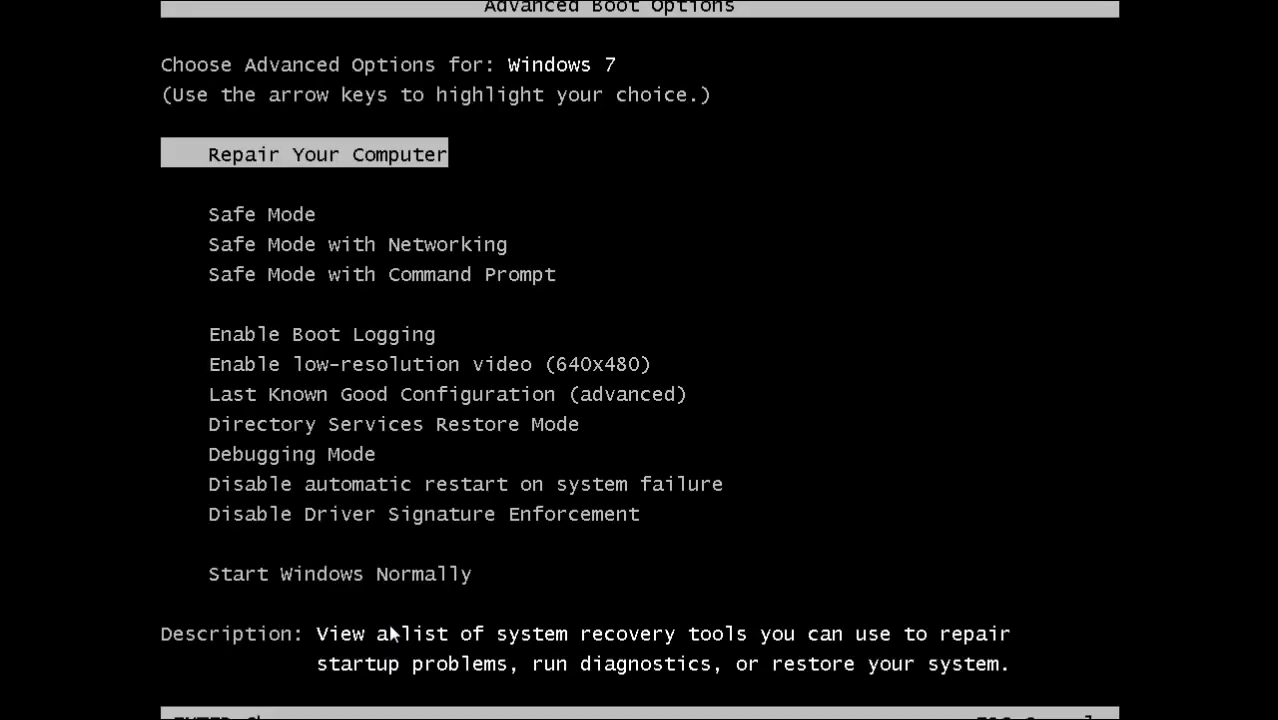
{"action": "key", "text": "Down"}
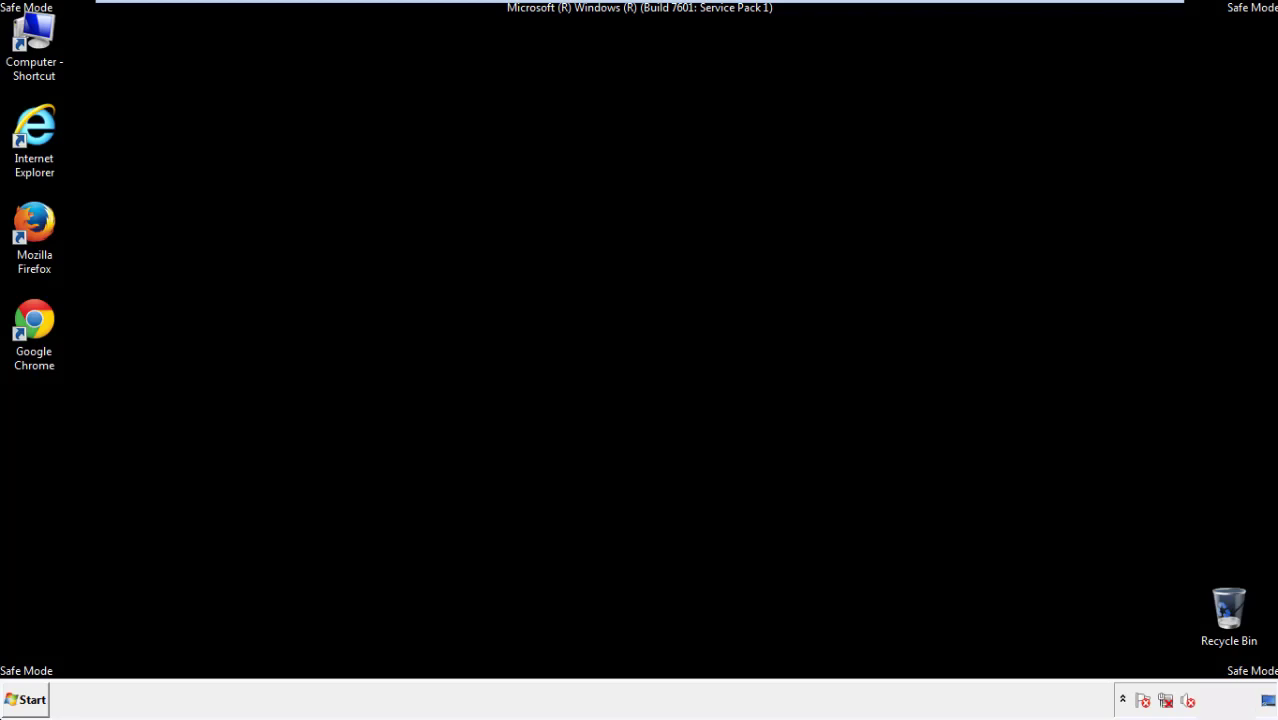
Launch Mozilla Firefox and decline making it the default browser.
{"action": "double_click", "coordinate": [44, 233]}
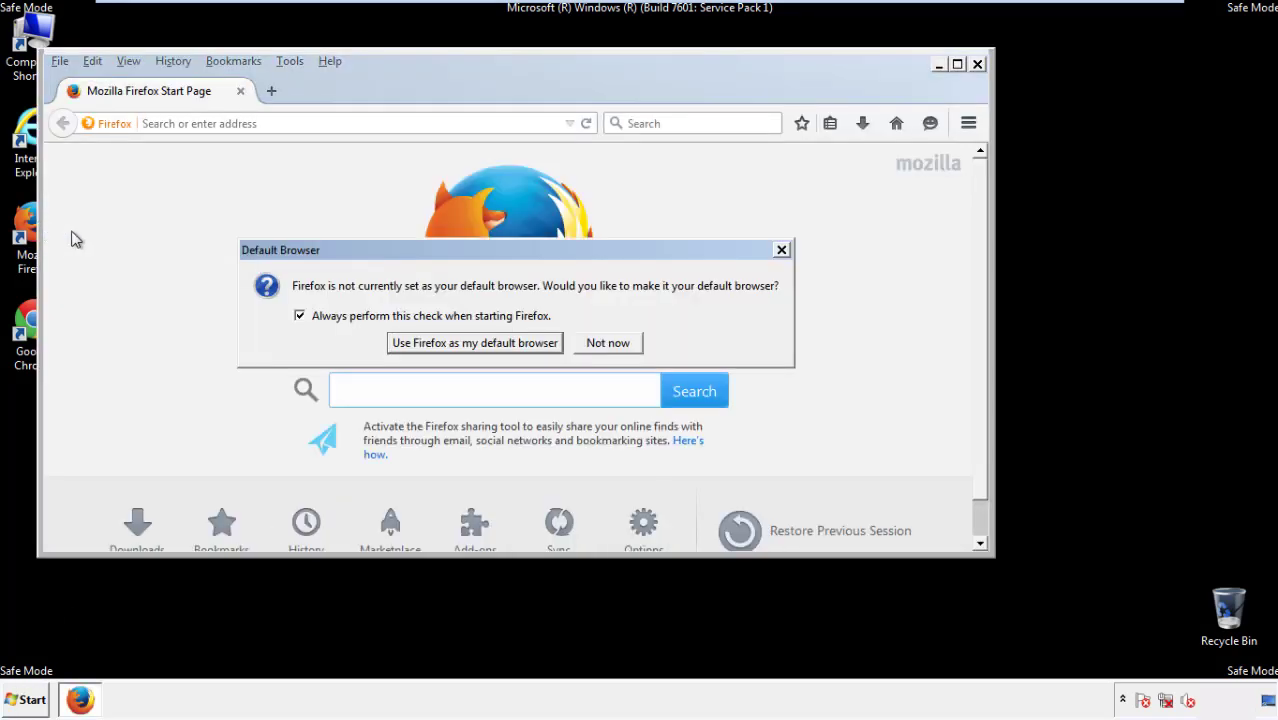
{"action": "left_click", "coordinate": [622, 343]}
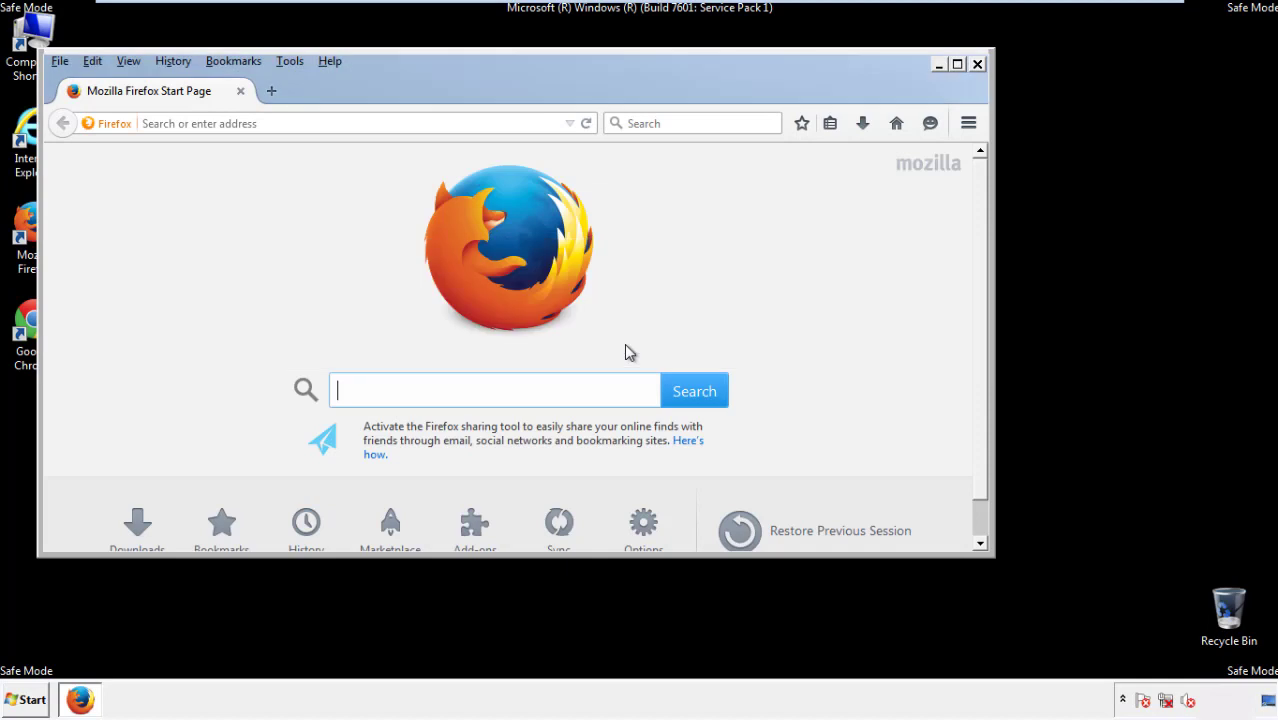
Hide the Firefox menu bar and show it again.
{"action": "right_click", "coordinate": [391, 86]}
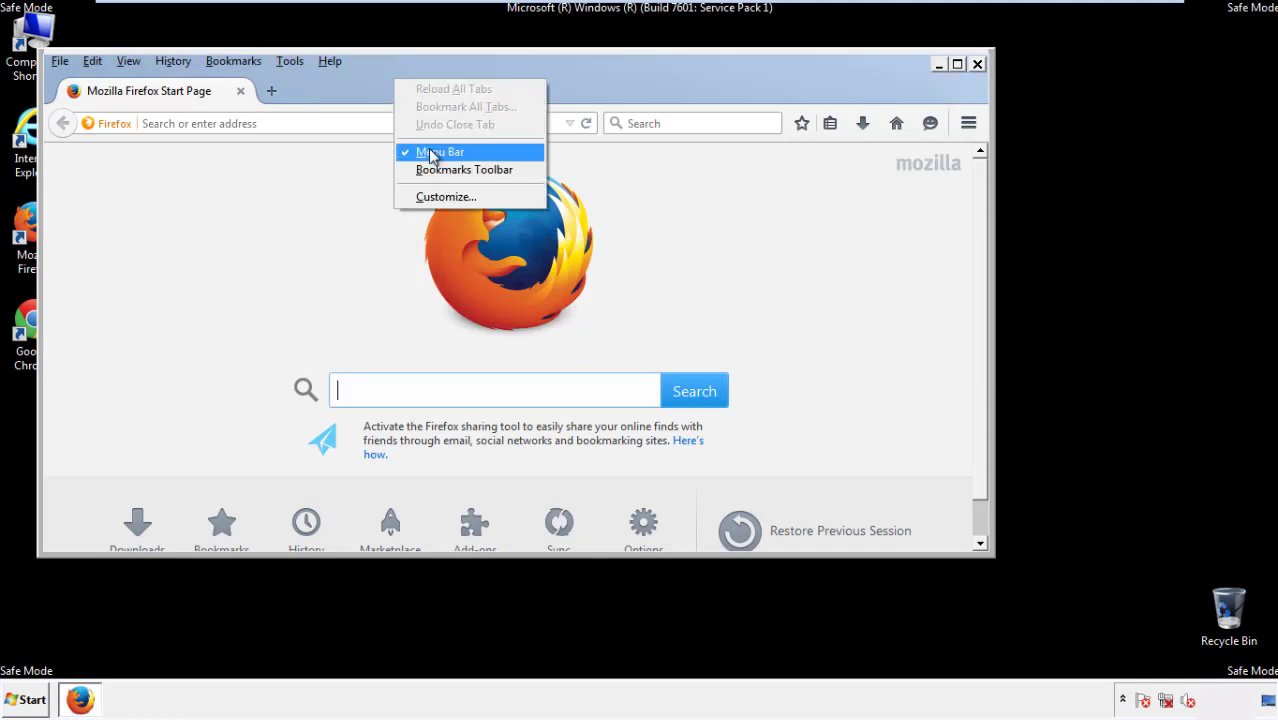
{"action": "left_click", "coordinate": [428, 150]}
{"action": "right_click", "coordinate": [405, 85]}
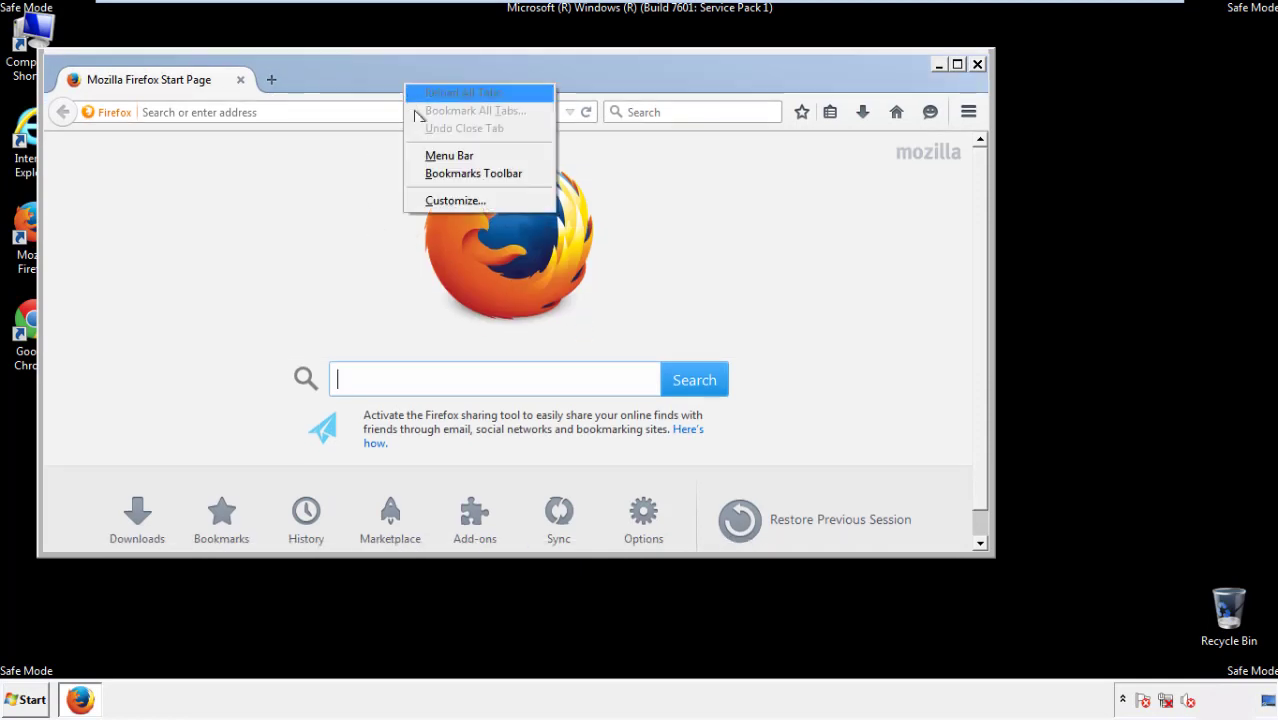
{"action": "left_click", "coordinate": [430, 158]}
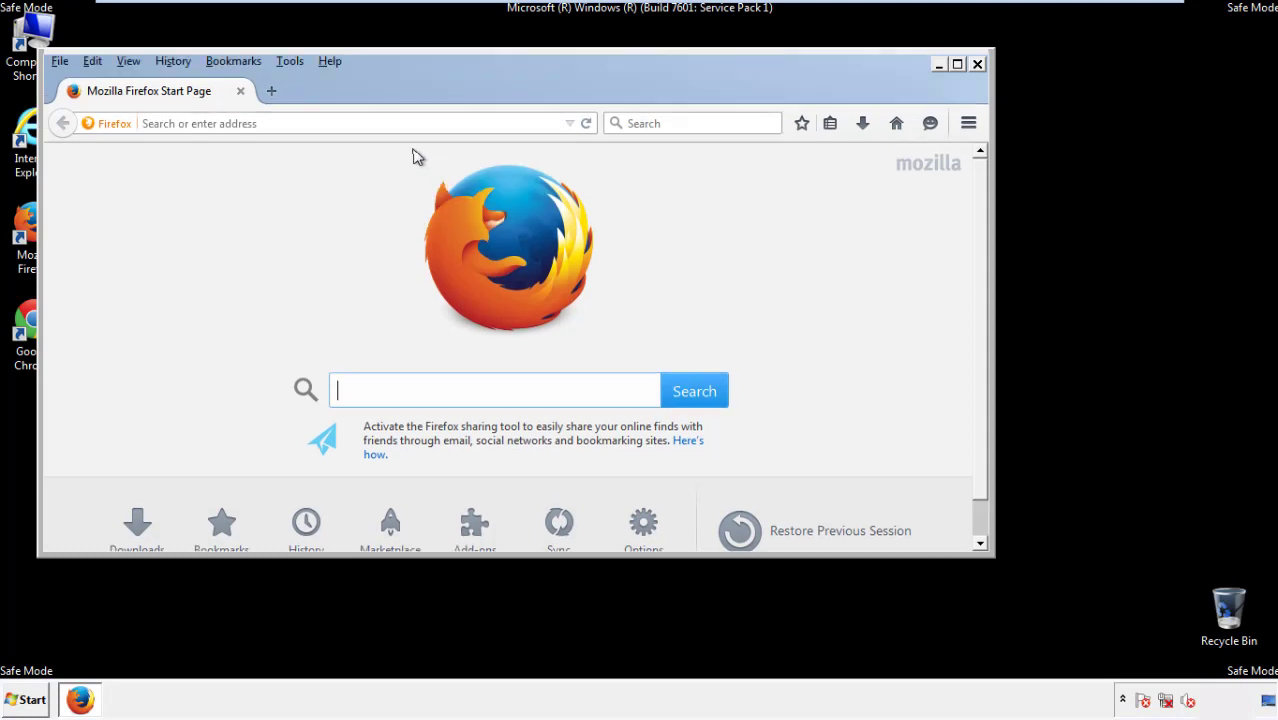
Clear the Firefox history for the time range Everything, keeping every available data type selected, including Offline Website Data and Site Preferences.
{"action": "left_click", "coordinate": [178, 63]}
{"action": "left_click", "coordinate": [193, 101]}
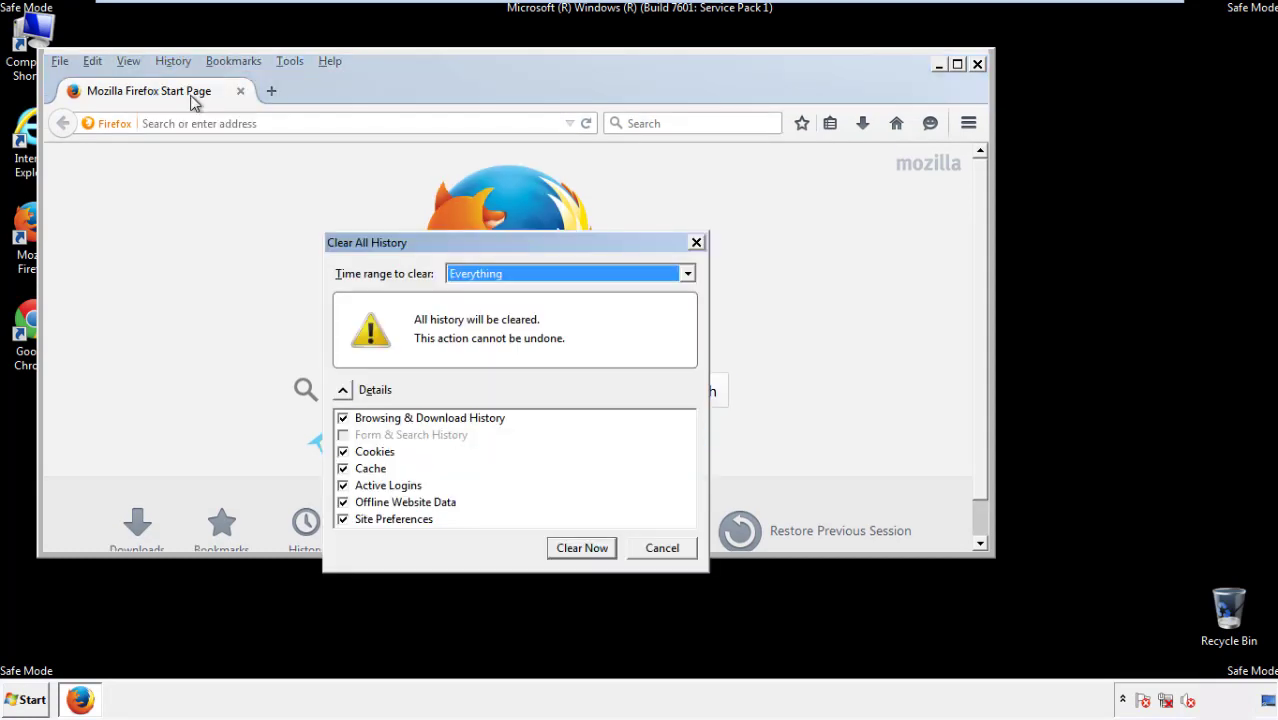
{"action": "left_click", "coordinate": [476, 276]}
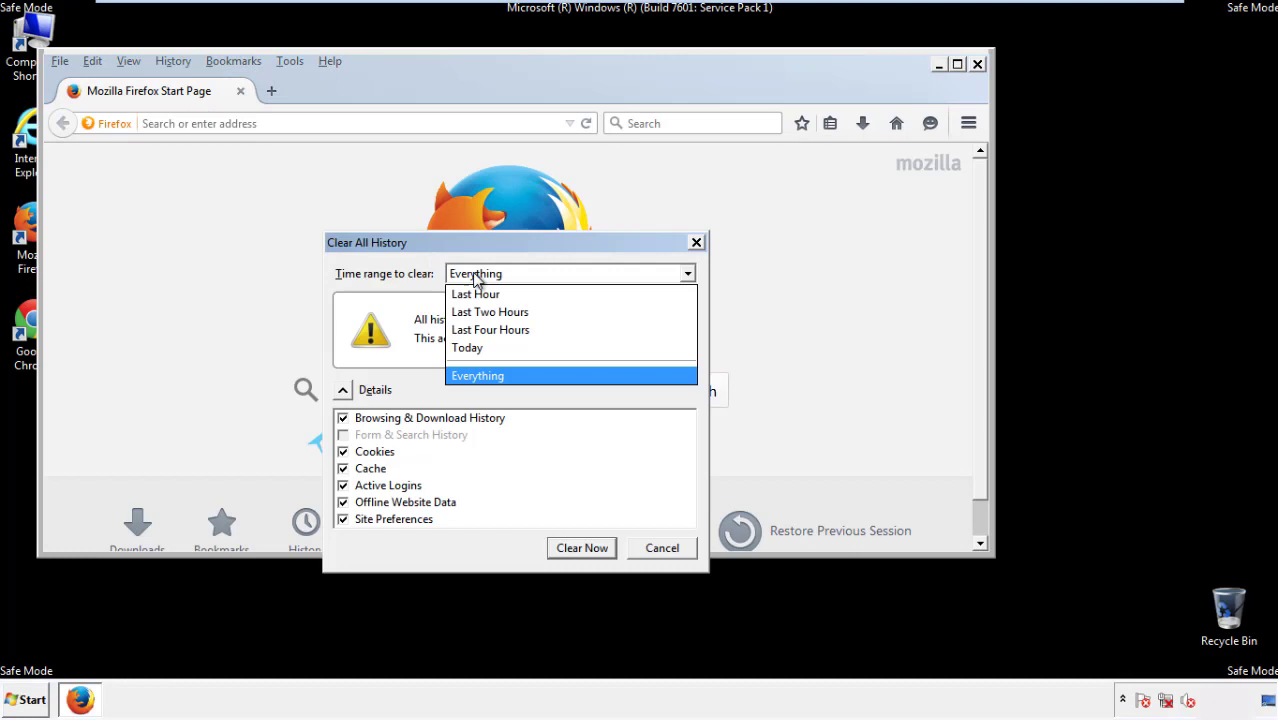
{"action": "left_click", "coordinate": [481, 373]}
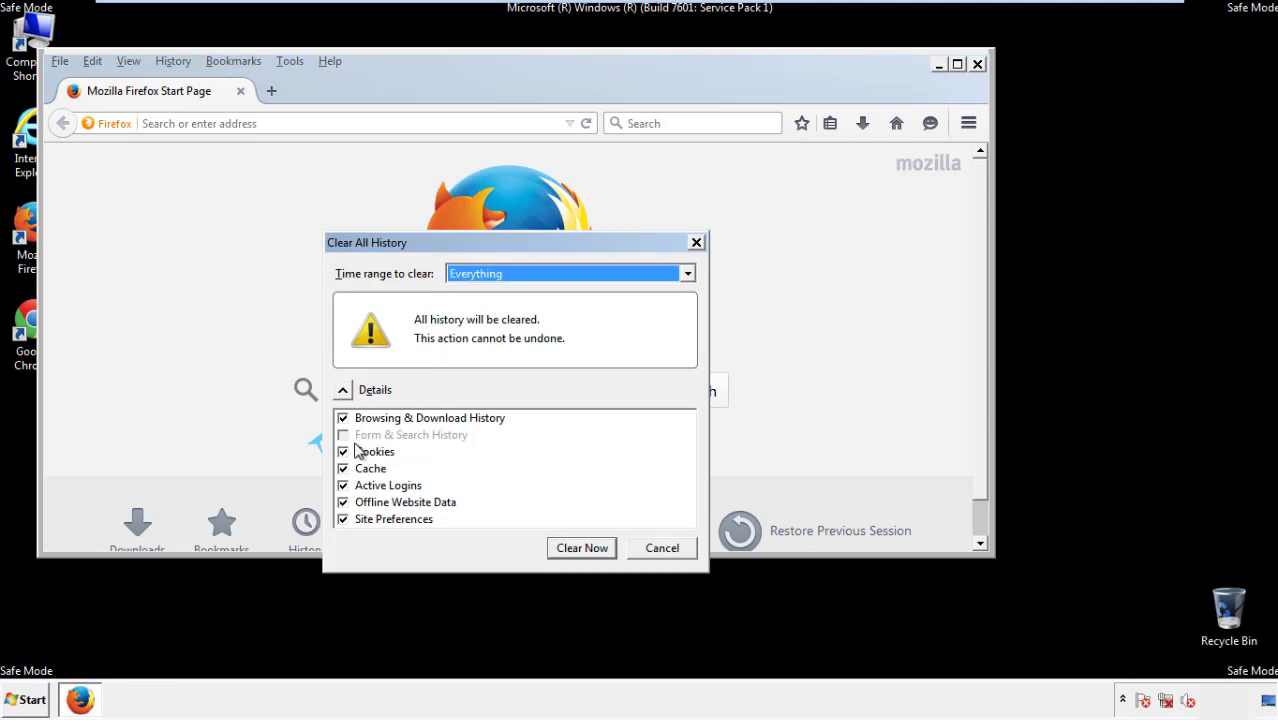
{"action": "left_click", "coordinate": [342, 502]}
{"action": "left_click", "coordinate": [342, 502]}
{"action": "left_click", "coordinate": [343, 520]}
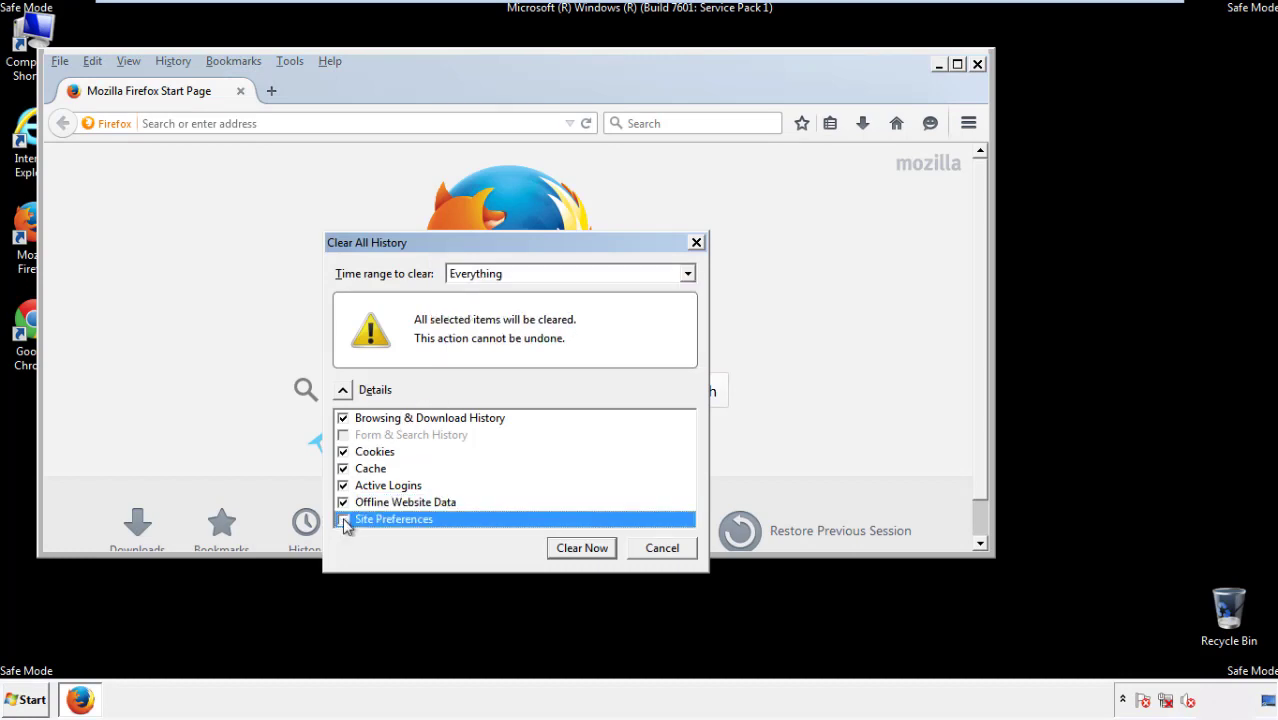
{"action": "left_click", "coordinate": [343, 520]}
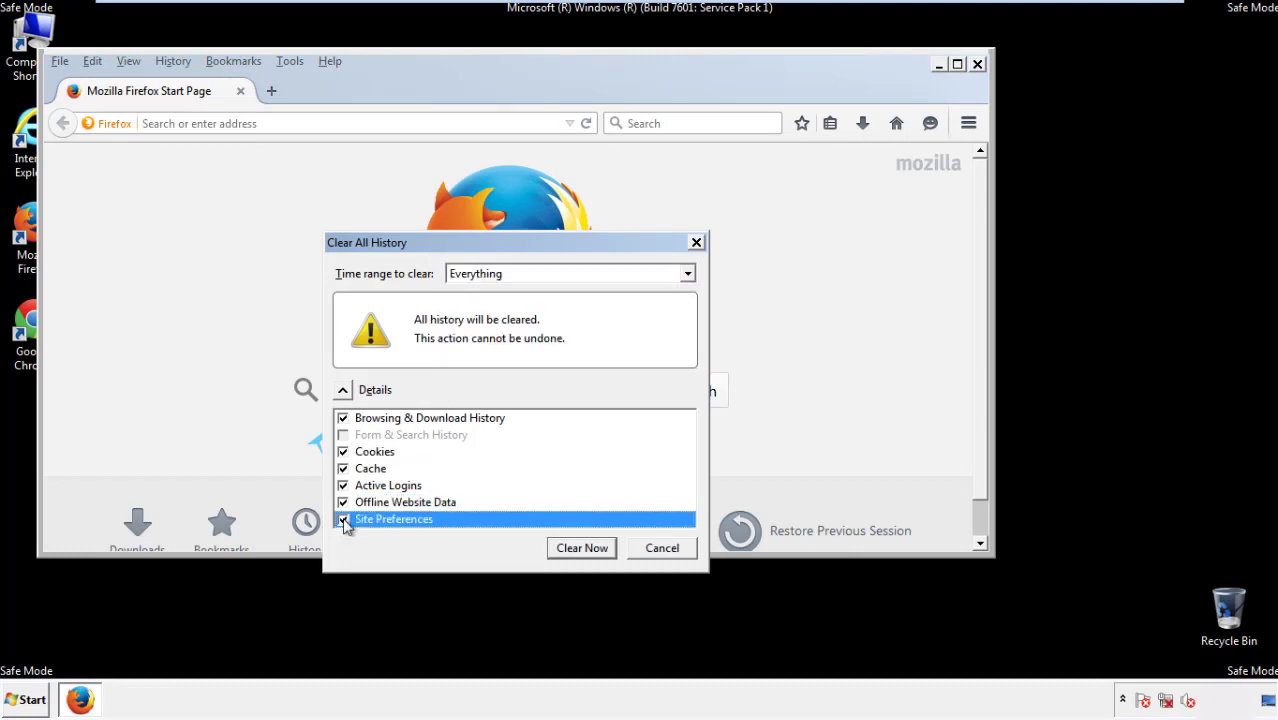
{"action": "left_click", "coordinate": [580, 549]}
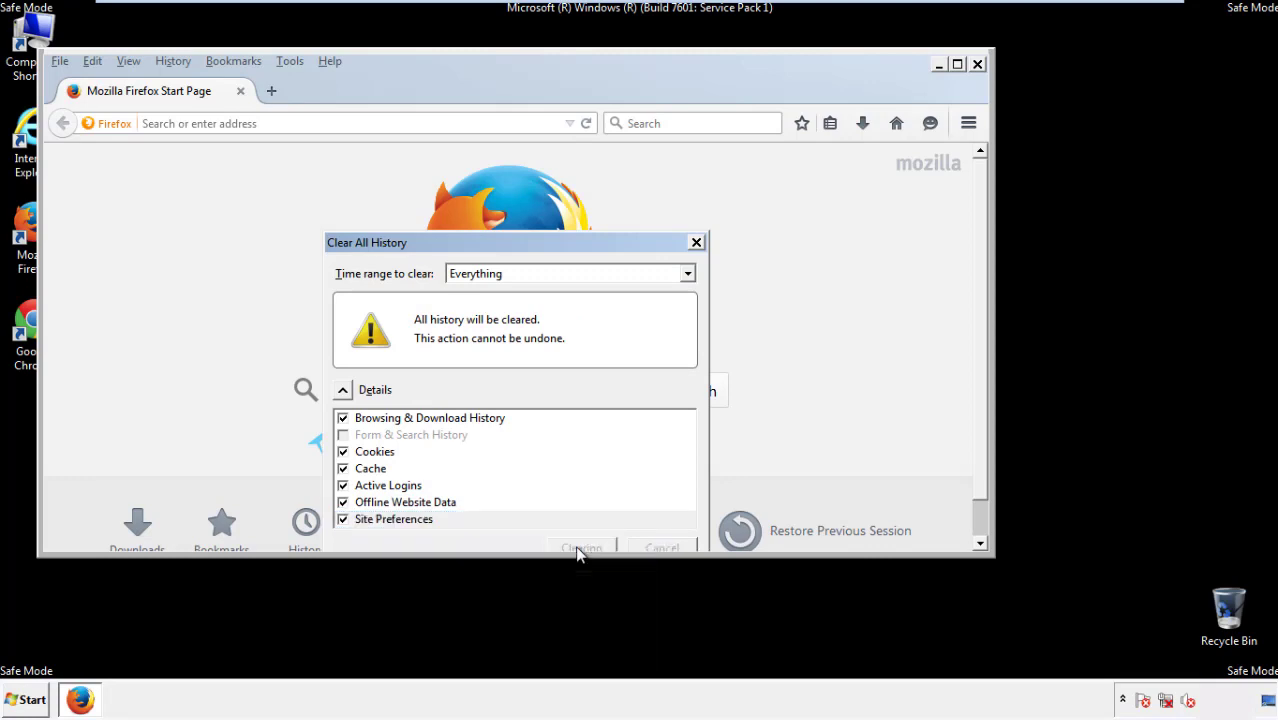
Refresh Firefox from its troubleshooting information, complete the import wizard, and close the browser without making it the default.
{"action": "left_click", "coordinate": [330, 61]}
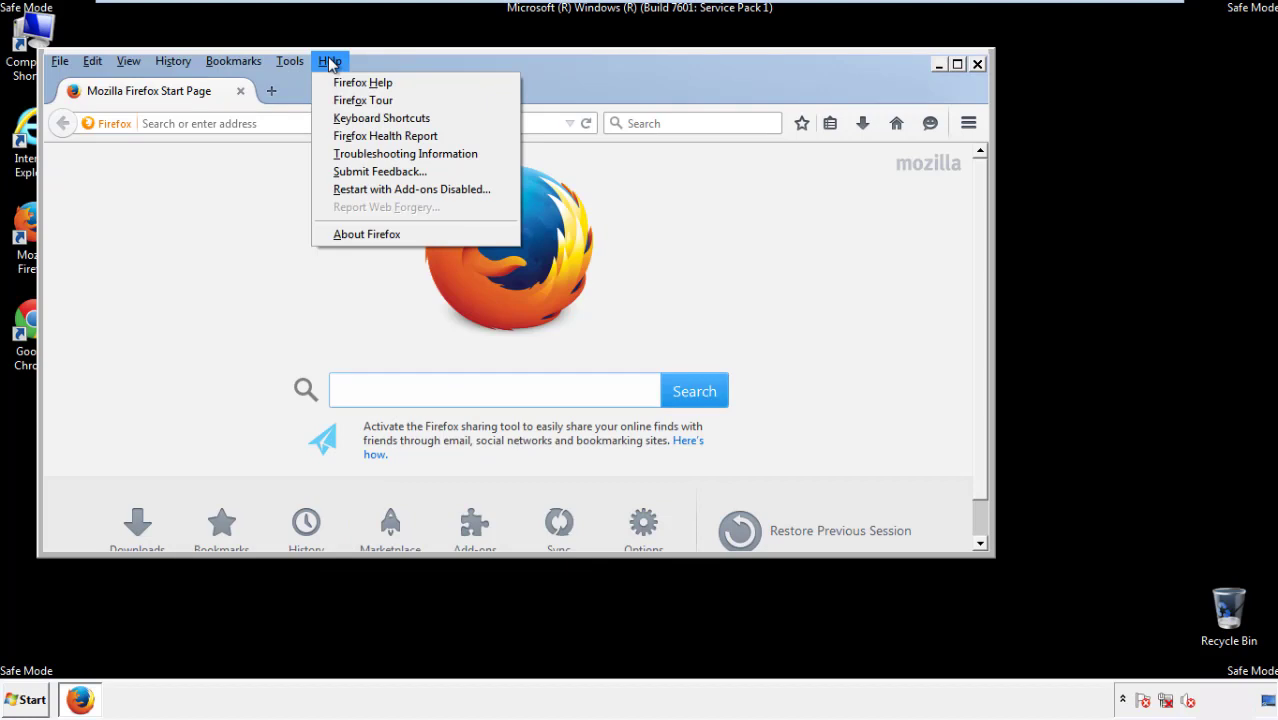
{"action": "left_click", "coordinate": [370, 153]}
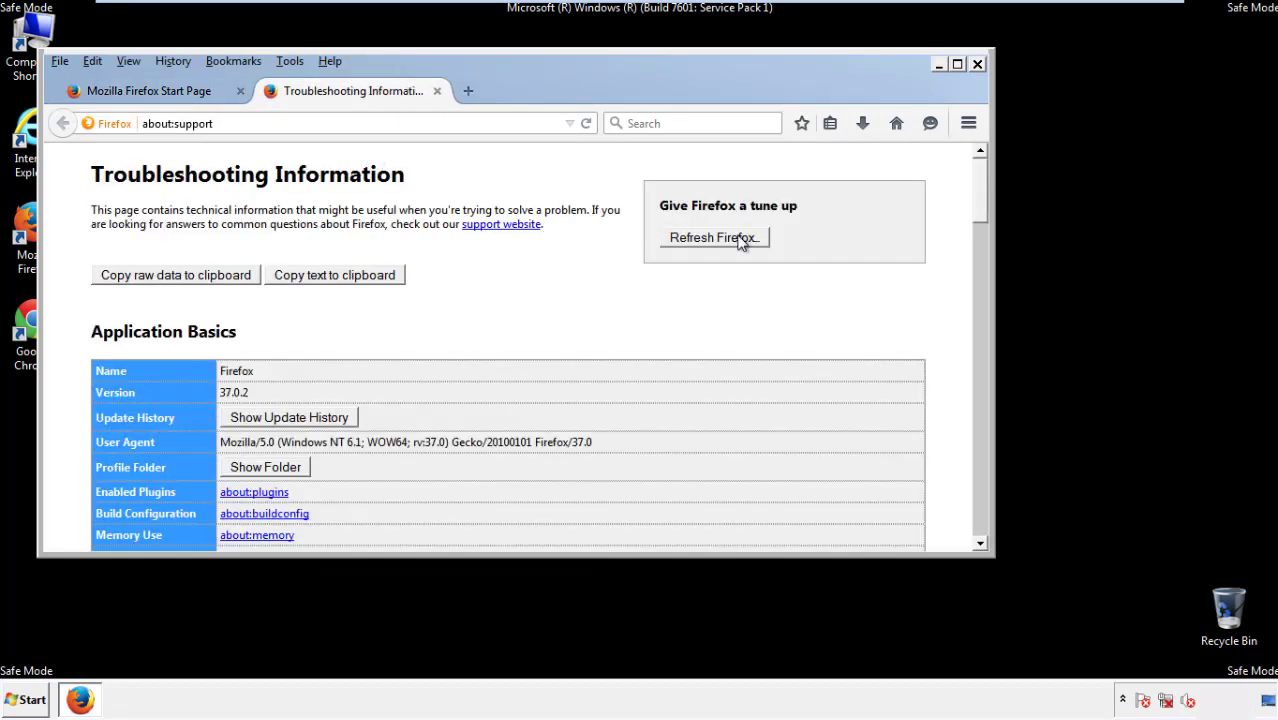
{"action": "left_click", "coordinate": [741, 243]}
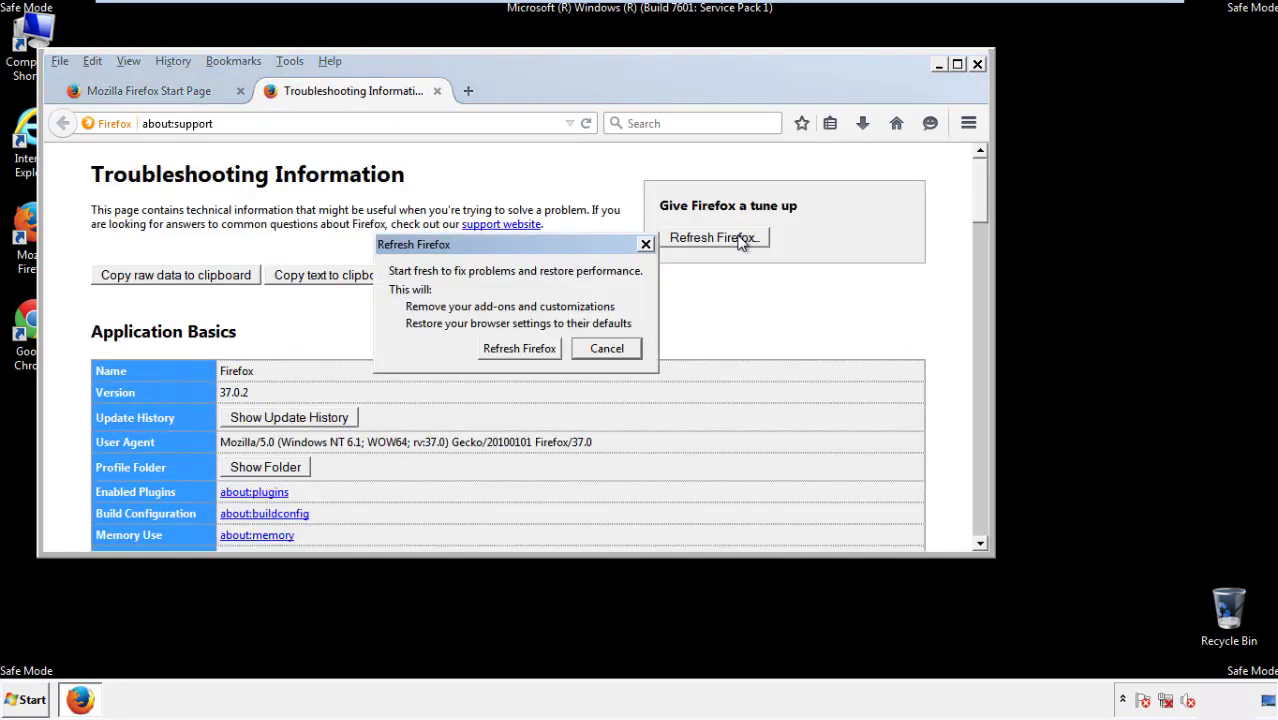
{"action": "left_click", "coordinate": [520, 350]}
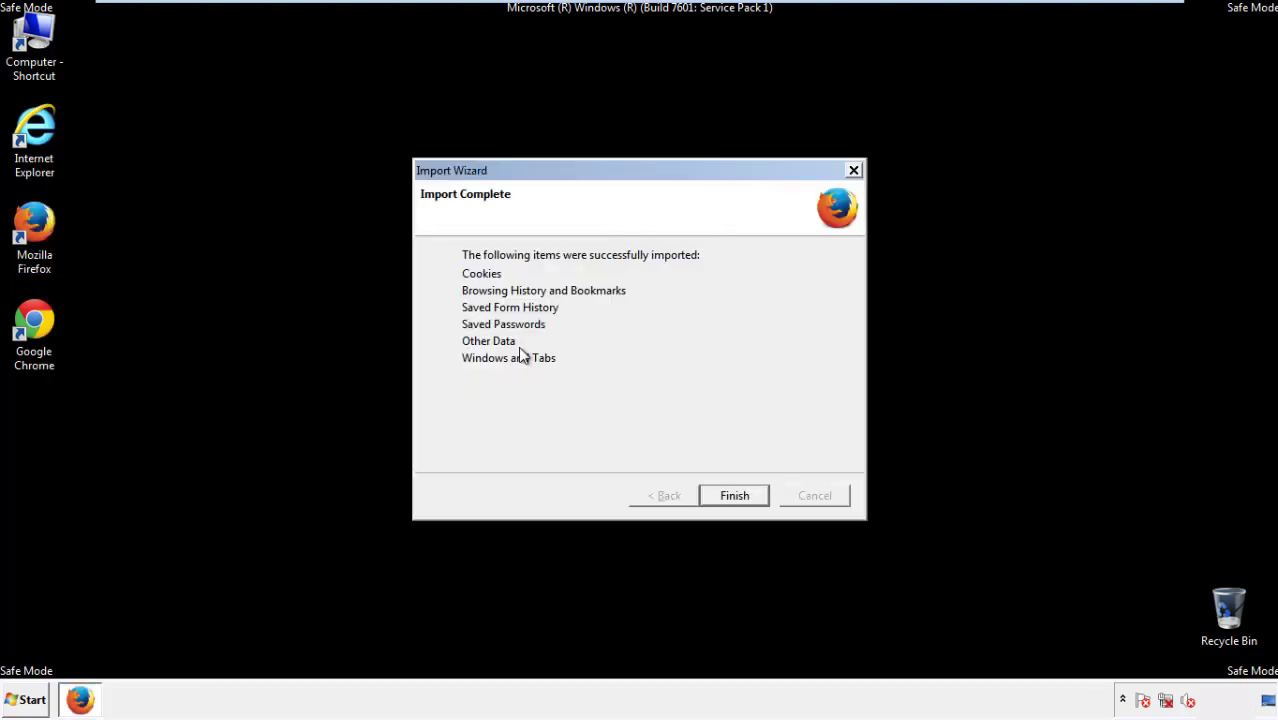
{"action": "left_click", "coordinate": [735, 496]}
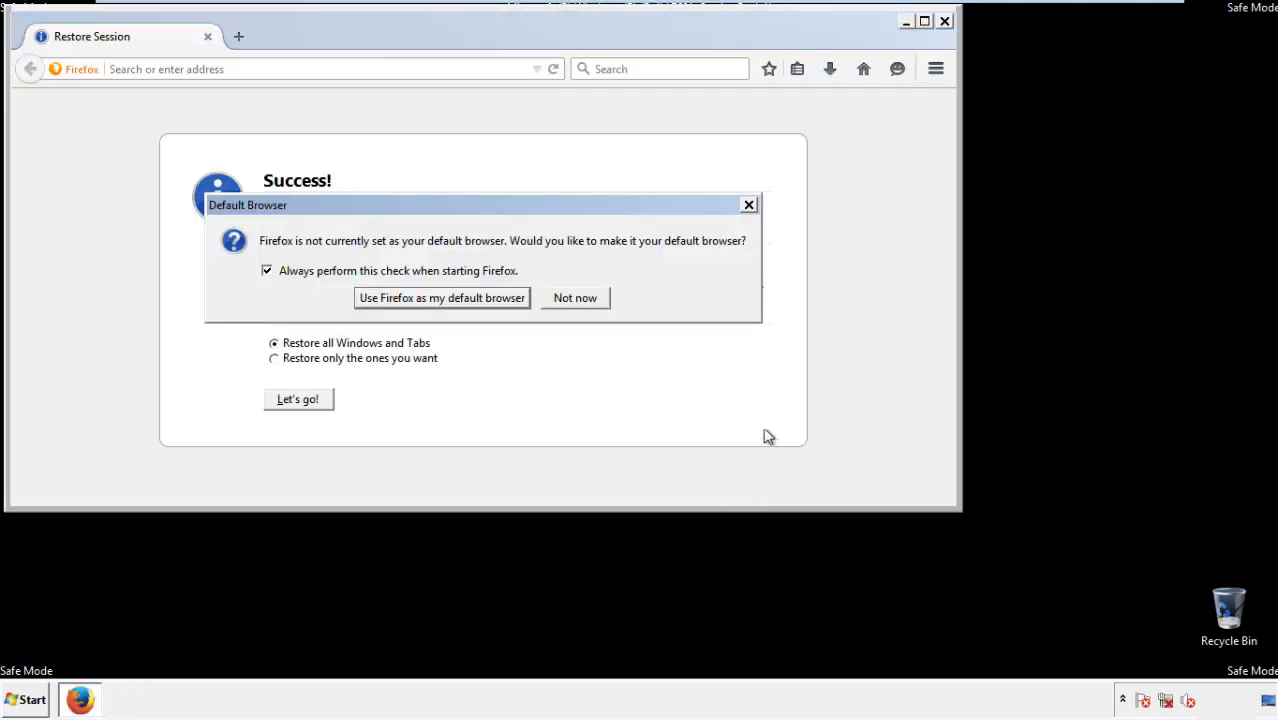
{"action": "left_click", "coordinate": [576, 298]}
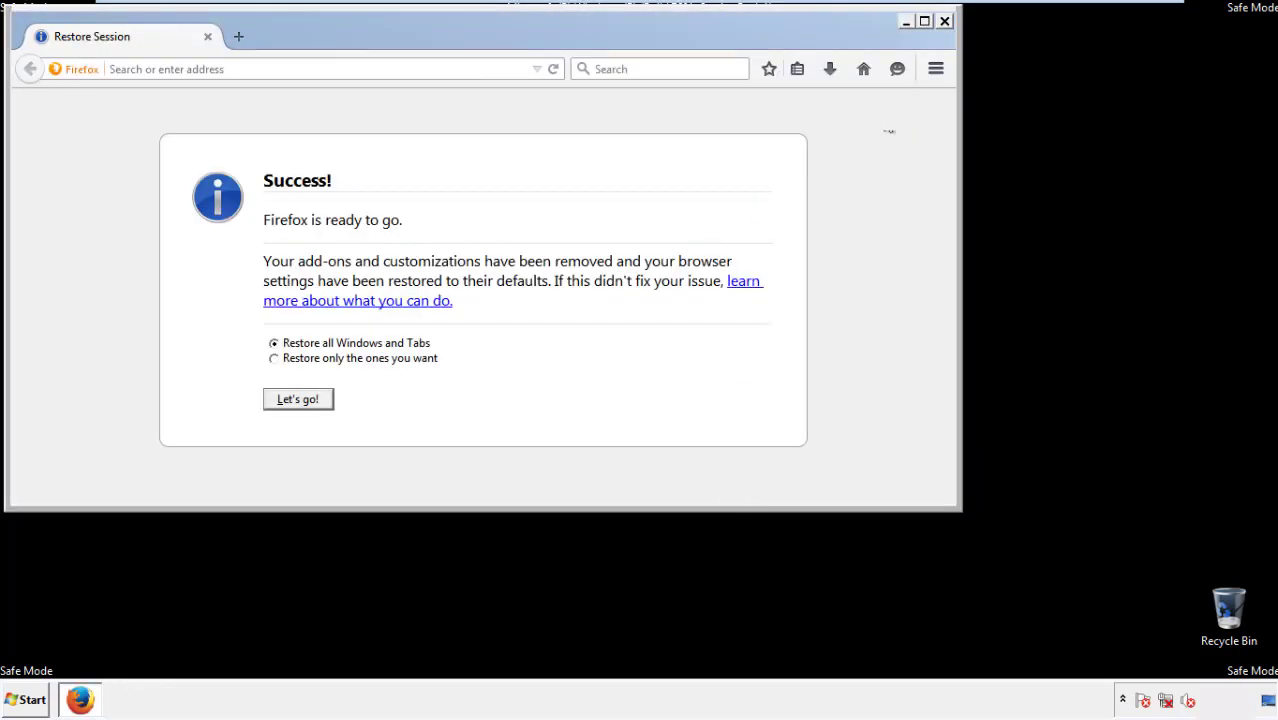
{"action": "left_click", "coordinate": [944, 21]}
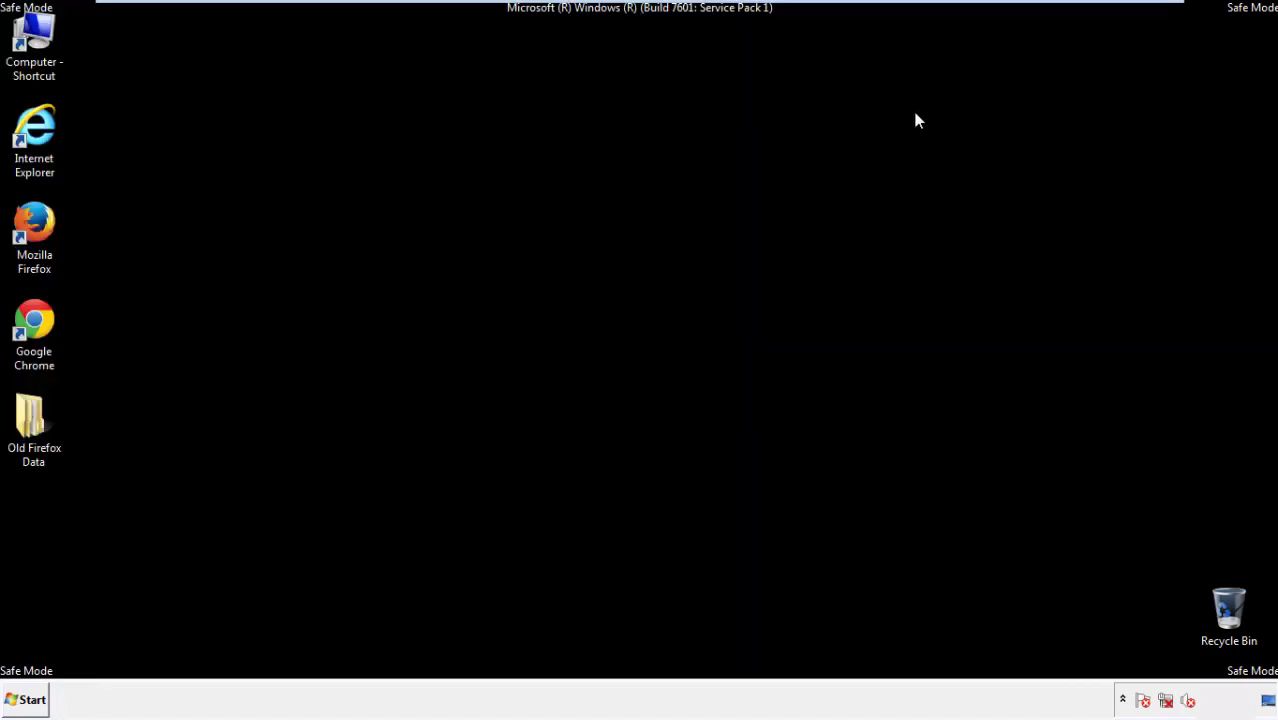
Launch Google Chrome and stop it from asking to be the default browser.
{"action": "left_click", "coordinate": [30, 318]}
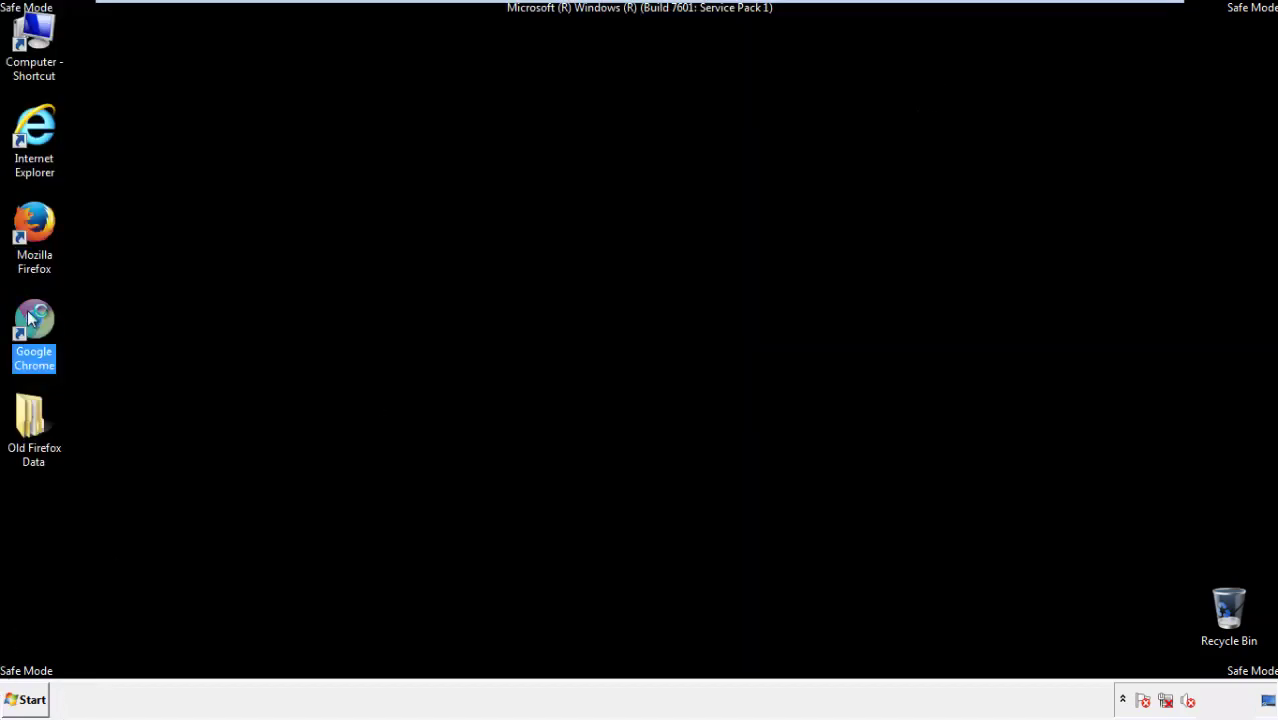
{"action": "double_click", "coordinate": [29, 314]}
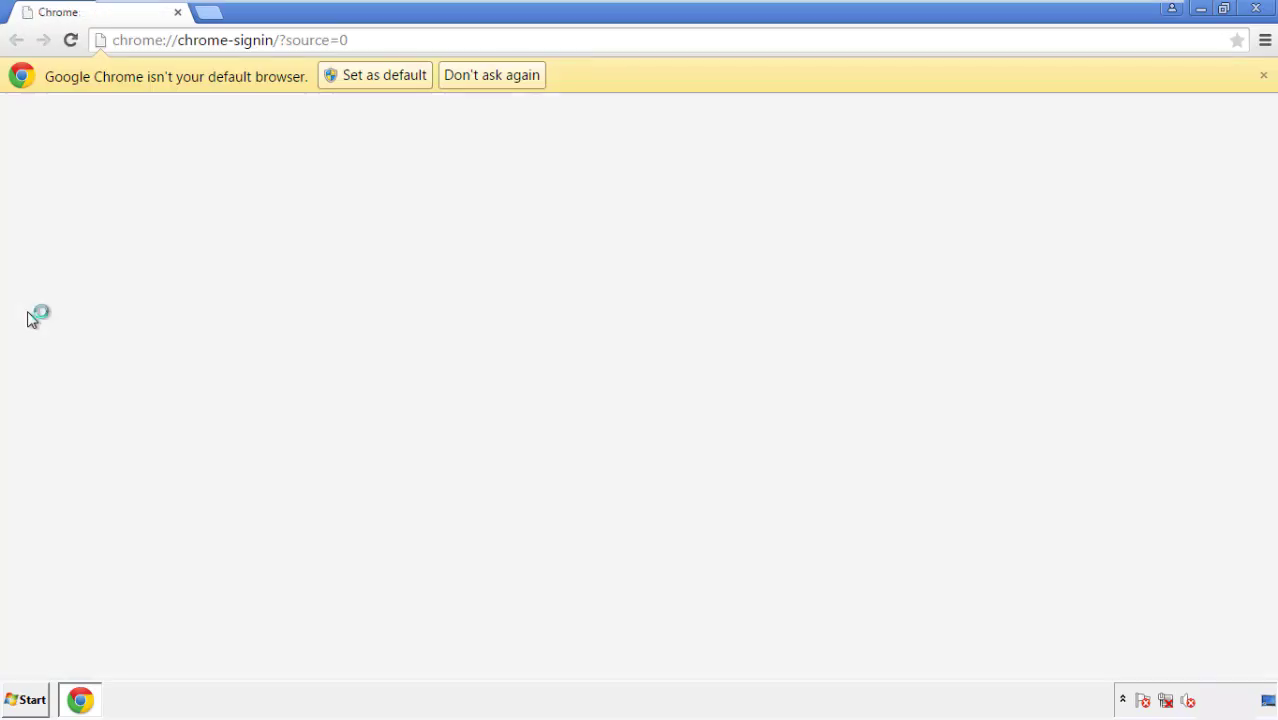
{"action": "left_click", "coordinate": [515, 81]}
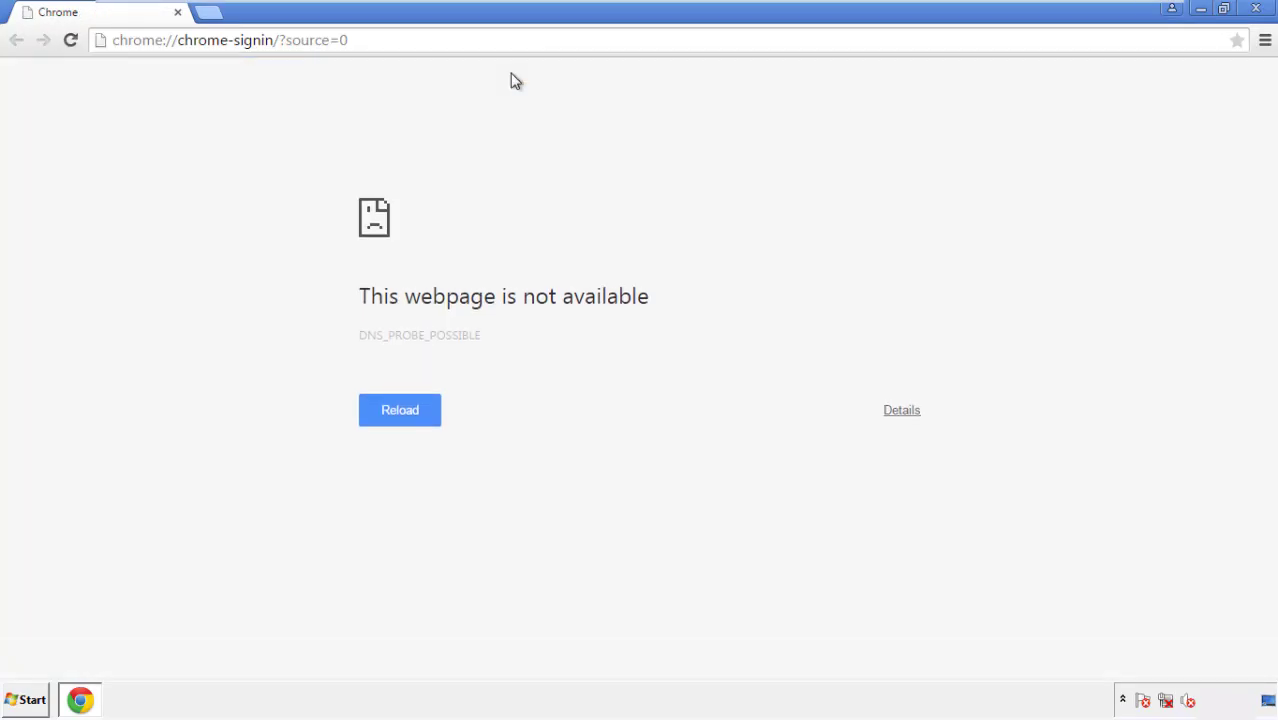
Clear Chrome's browsing data from the beginning of time, adding Autofill form data and Hosted app data to the preselected data types.
{"action": "left_click", "coordinate": [1265, 42]}
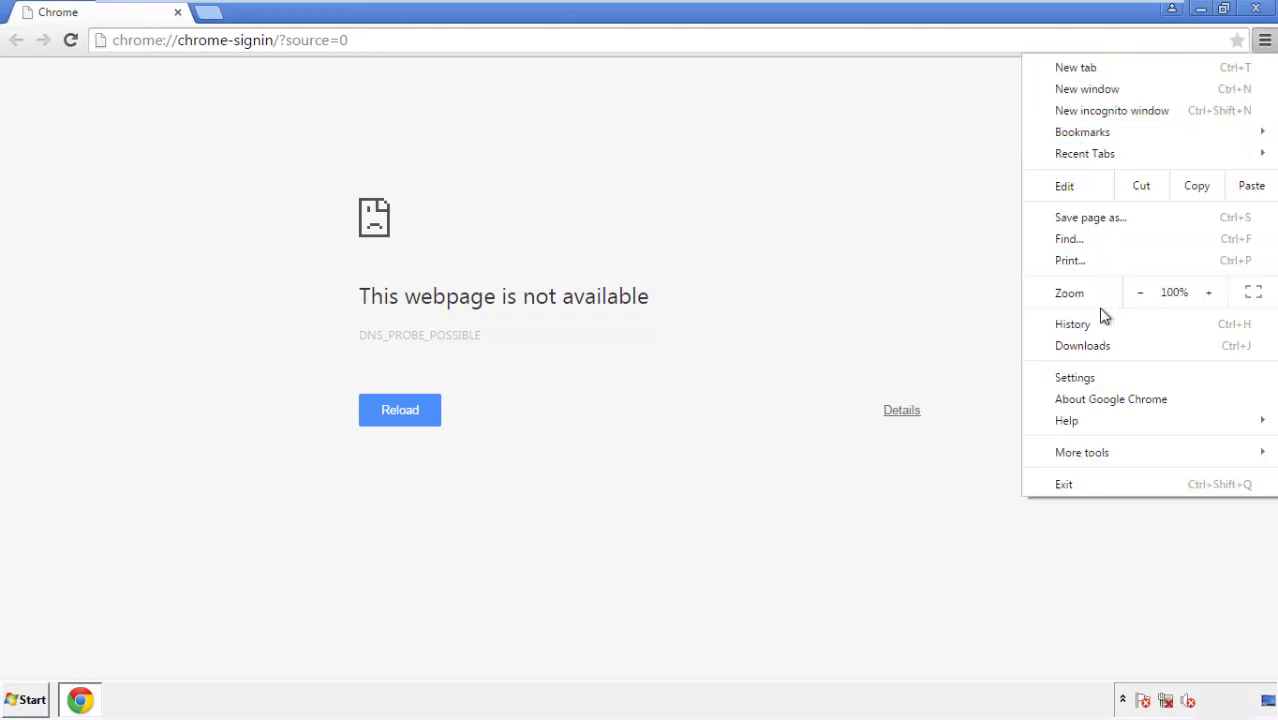
{"action": "left_click", "coordinate": [1078, 377]}
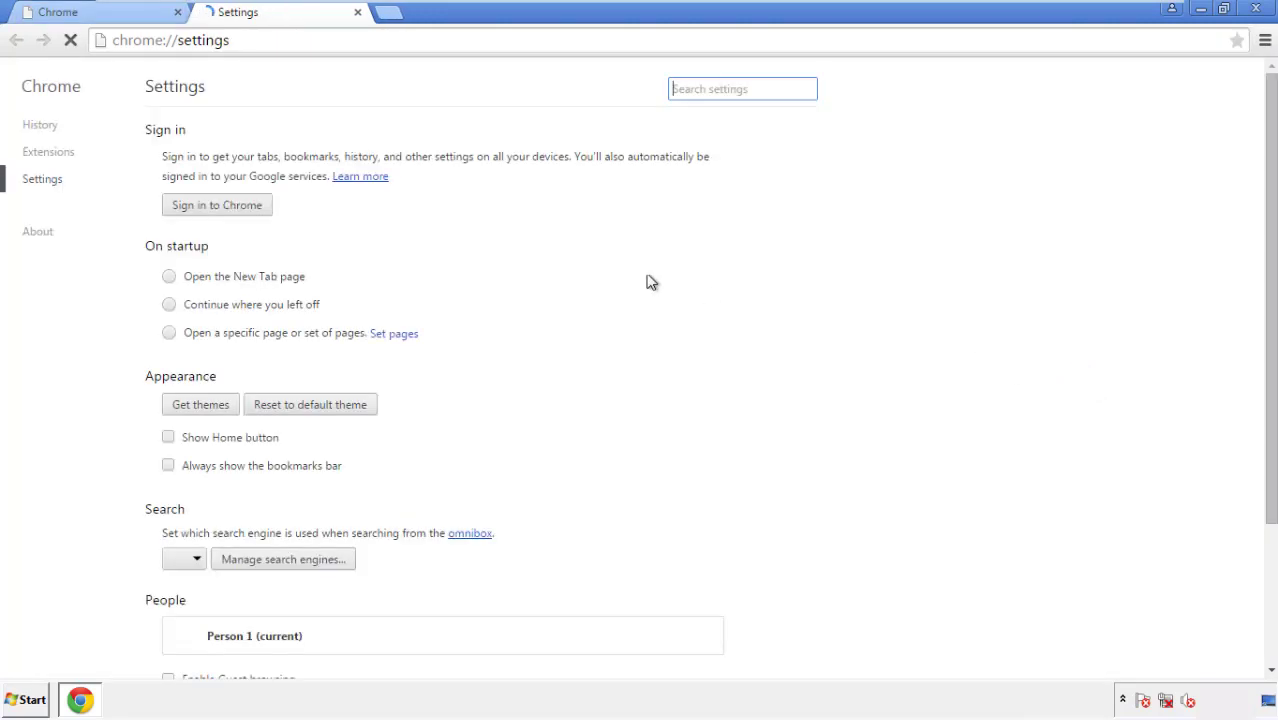
{"action": "left_click", "coordinate": [45, 127]}
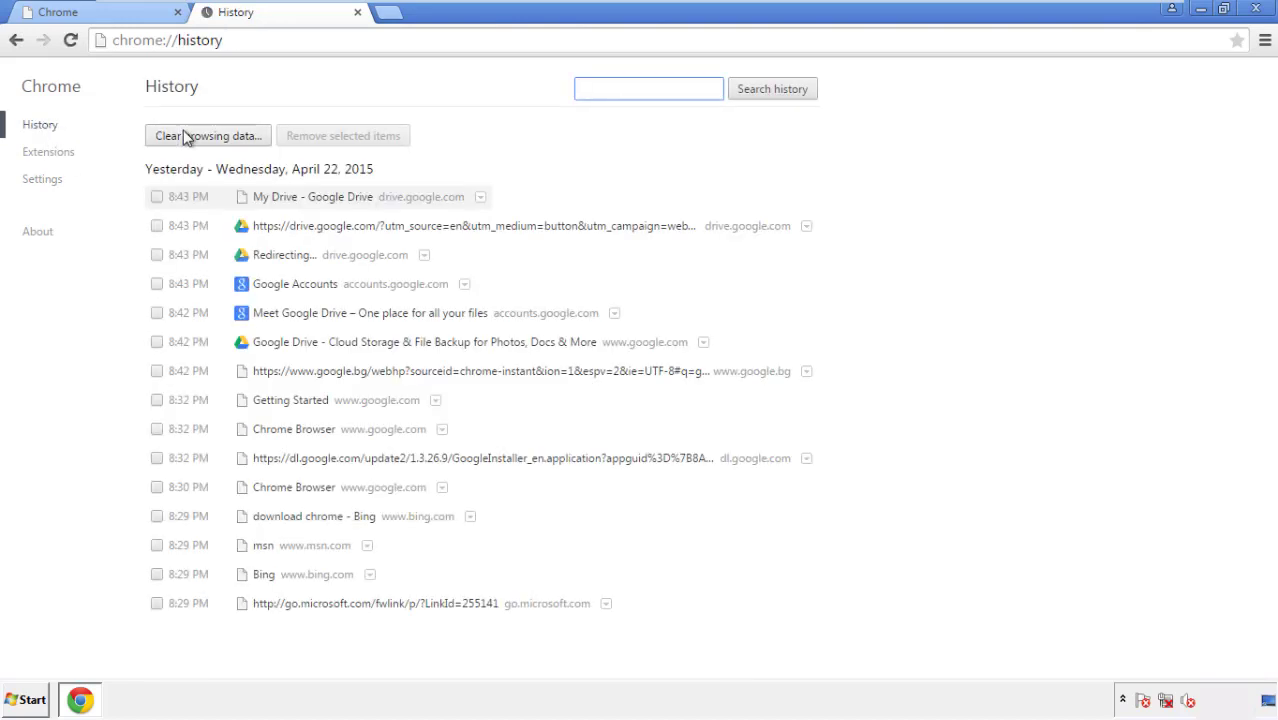
{"action": "left_click", "coordinate": [193, 139]}
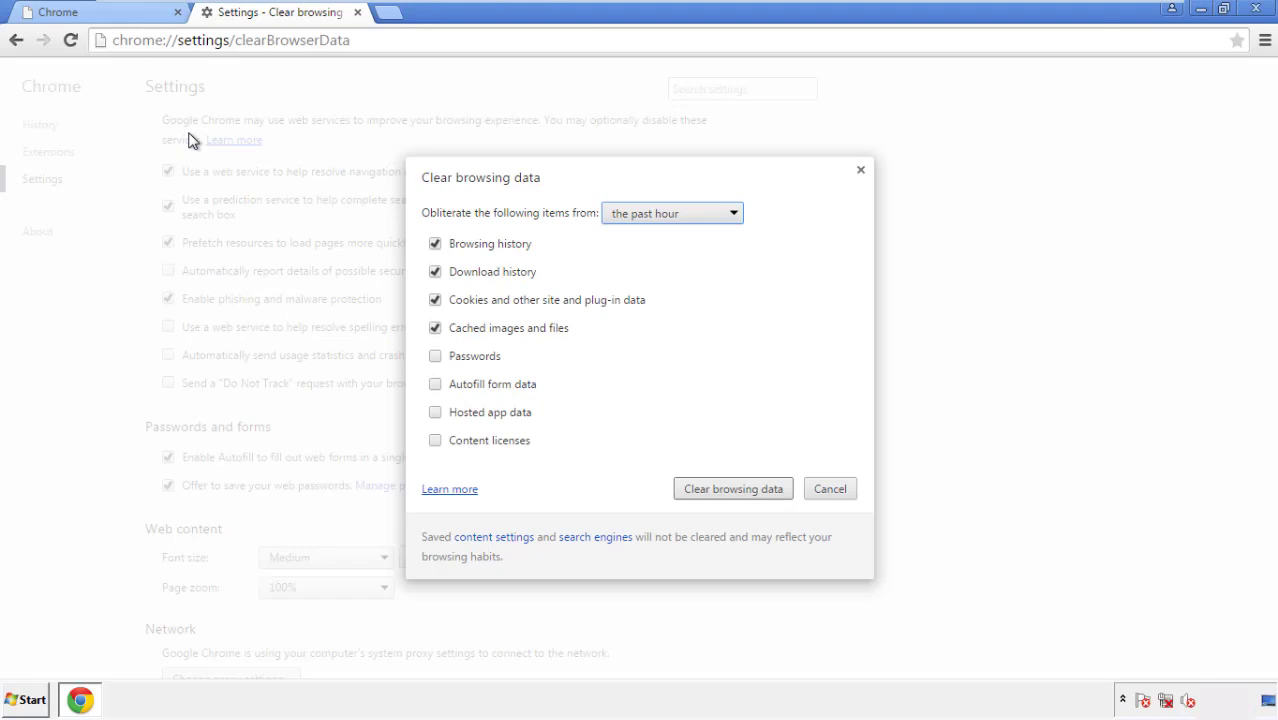
{"action": "left_click", "coordinate": [643, 215]}
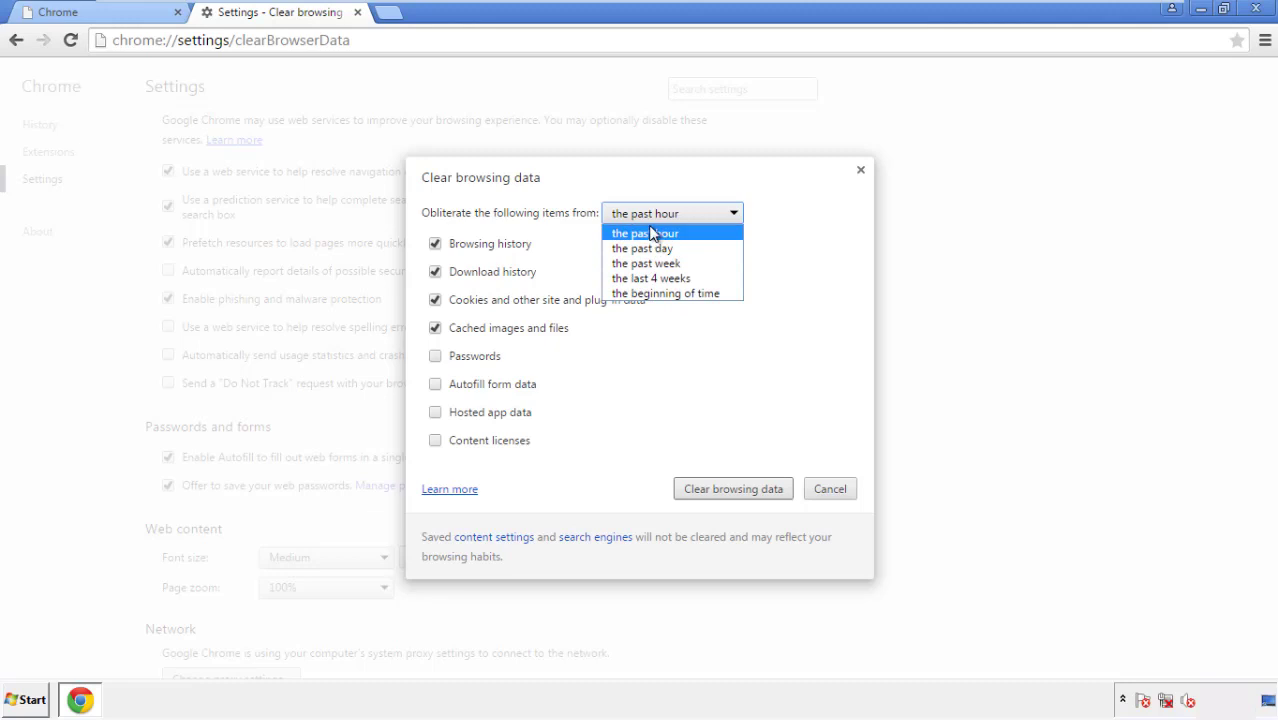
{"action": "left_click", "coordinate": [640, 294]}
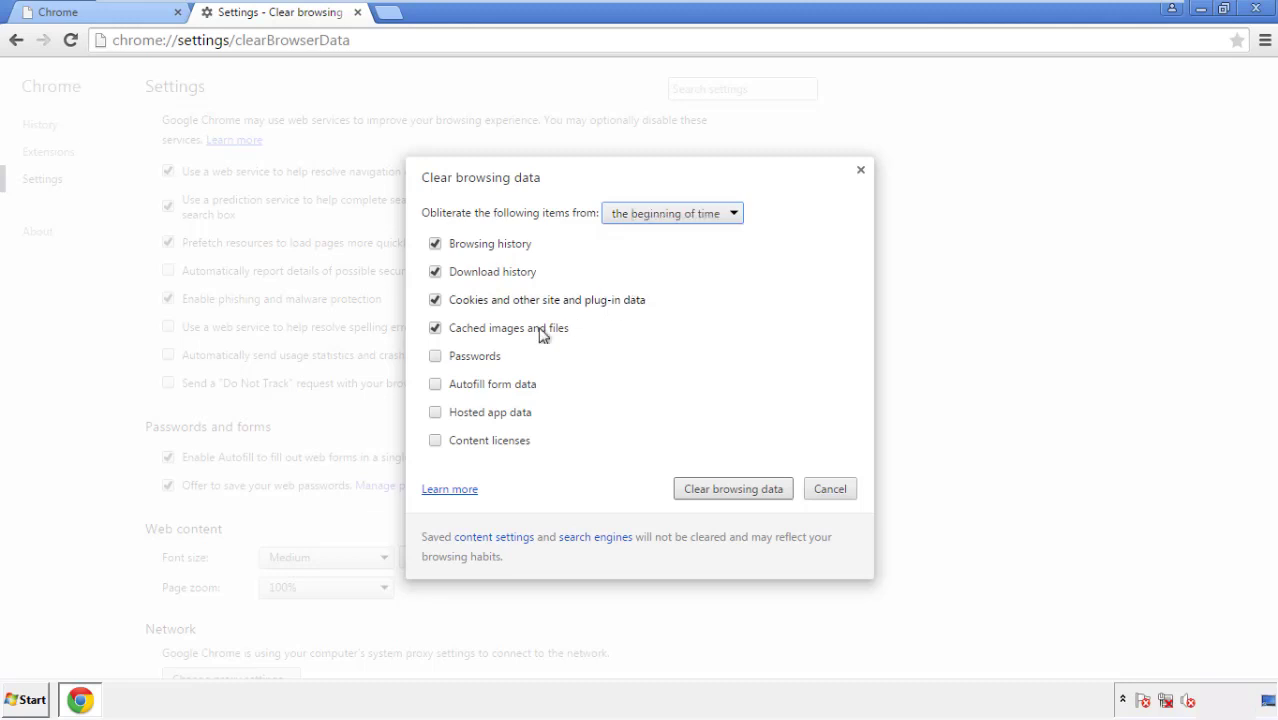
{"action": "left_click", "coordinate": [443, 387]}
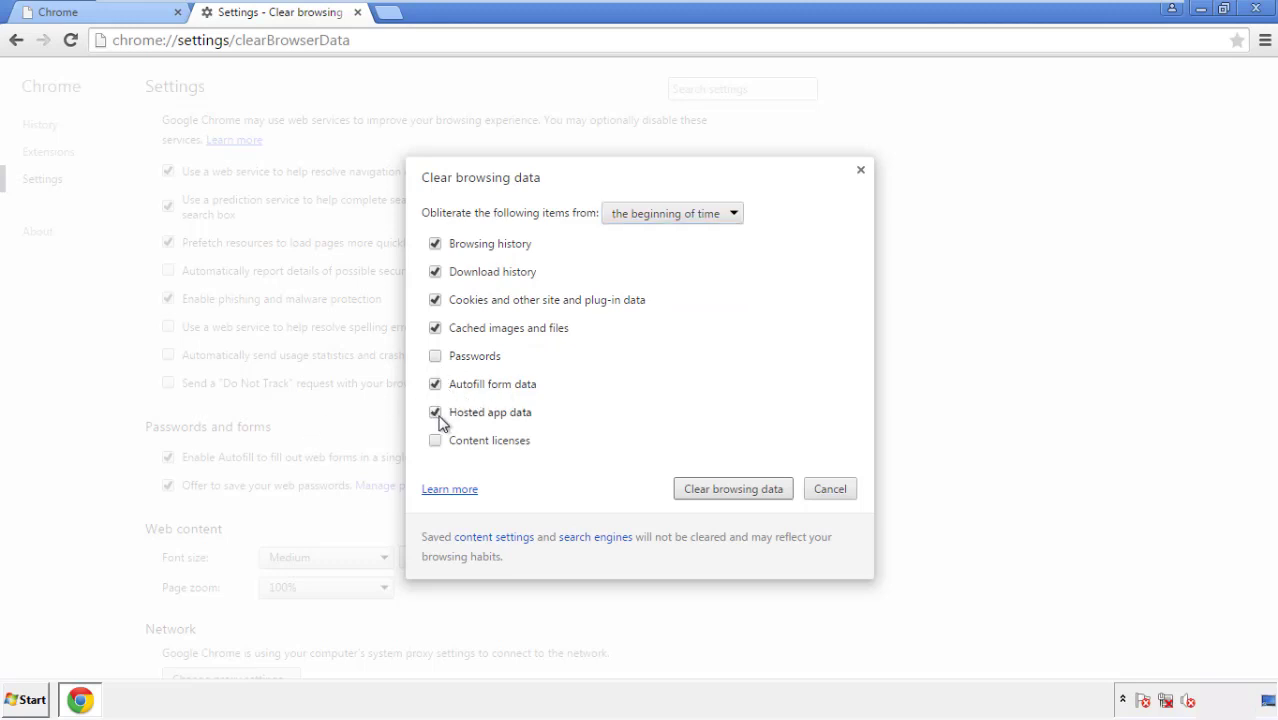
{"action": "left_click", "coordinate": [716, 490]}
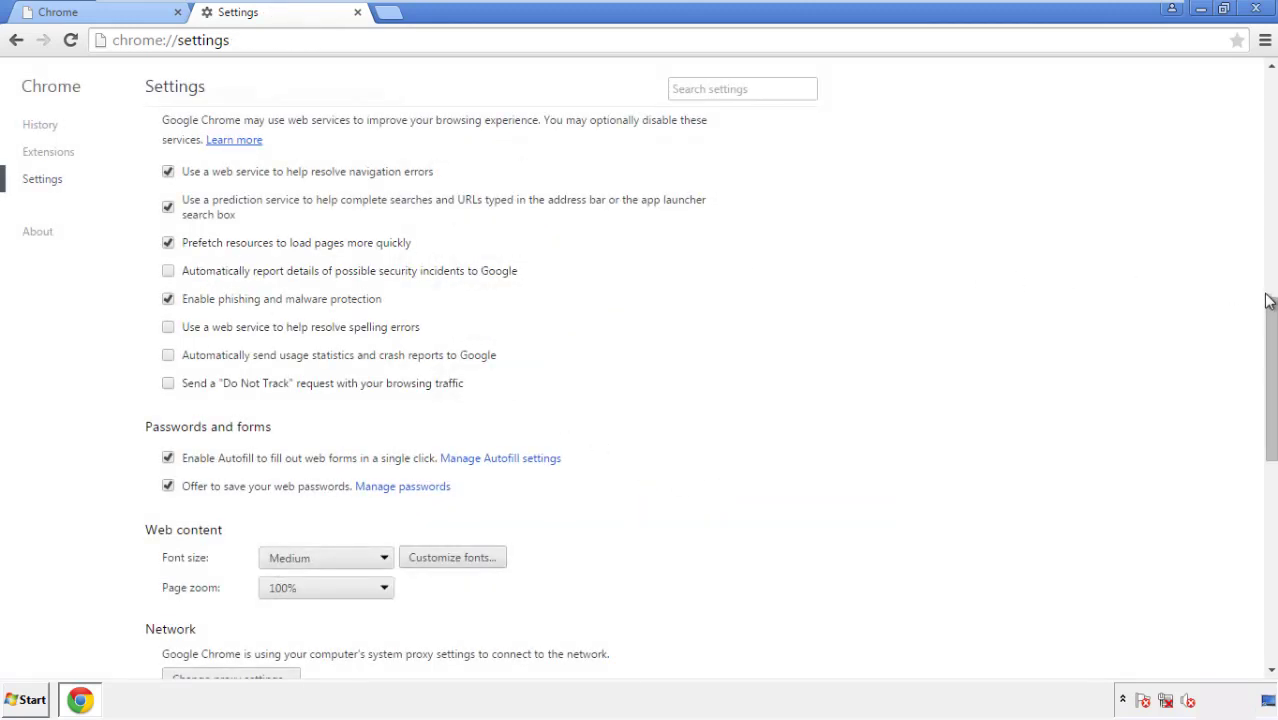
Reset Chrome's settings to their original defaults and close the browser.
{"action": "left_click_drag", "start_coordinate": [1269, 301], "coordinate": [1264, 556]}
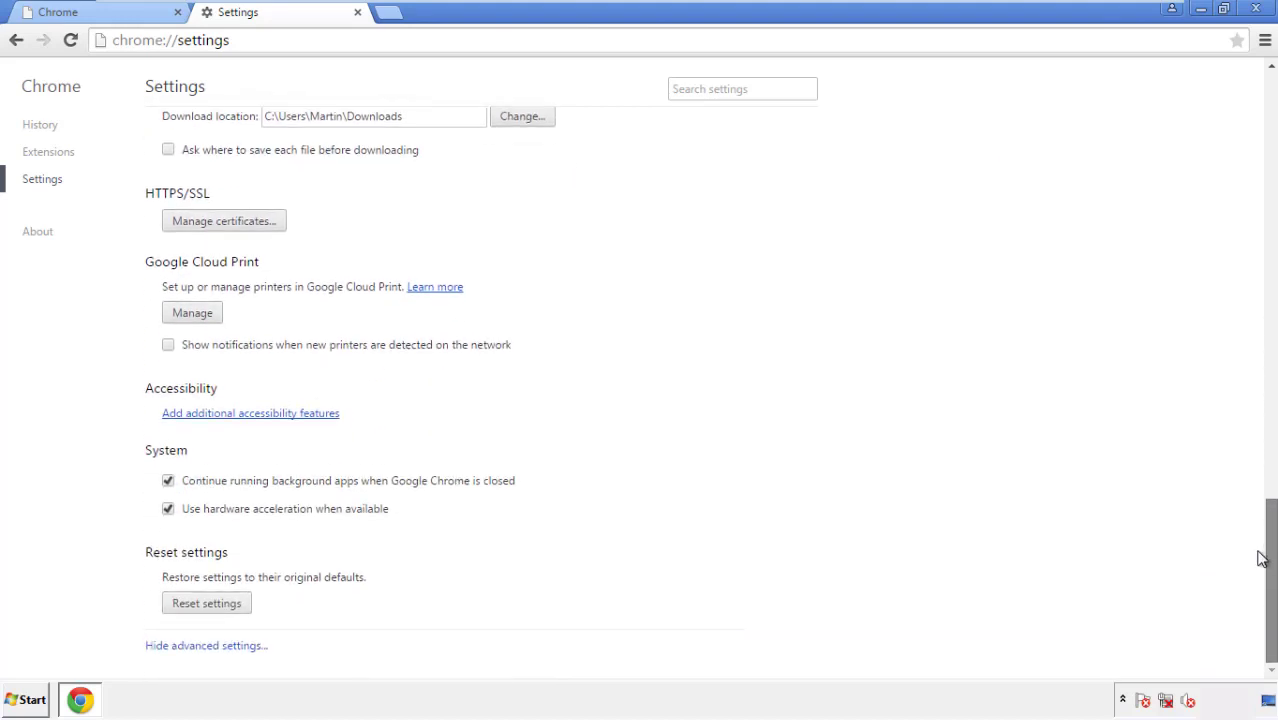
{"action": "left_click", "coordinate": [242, 606]}
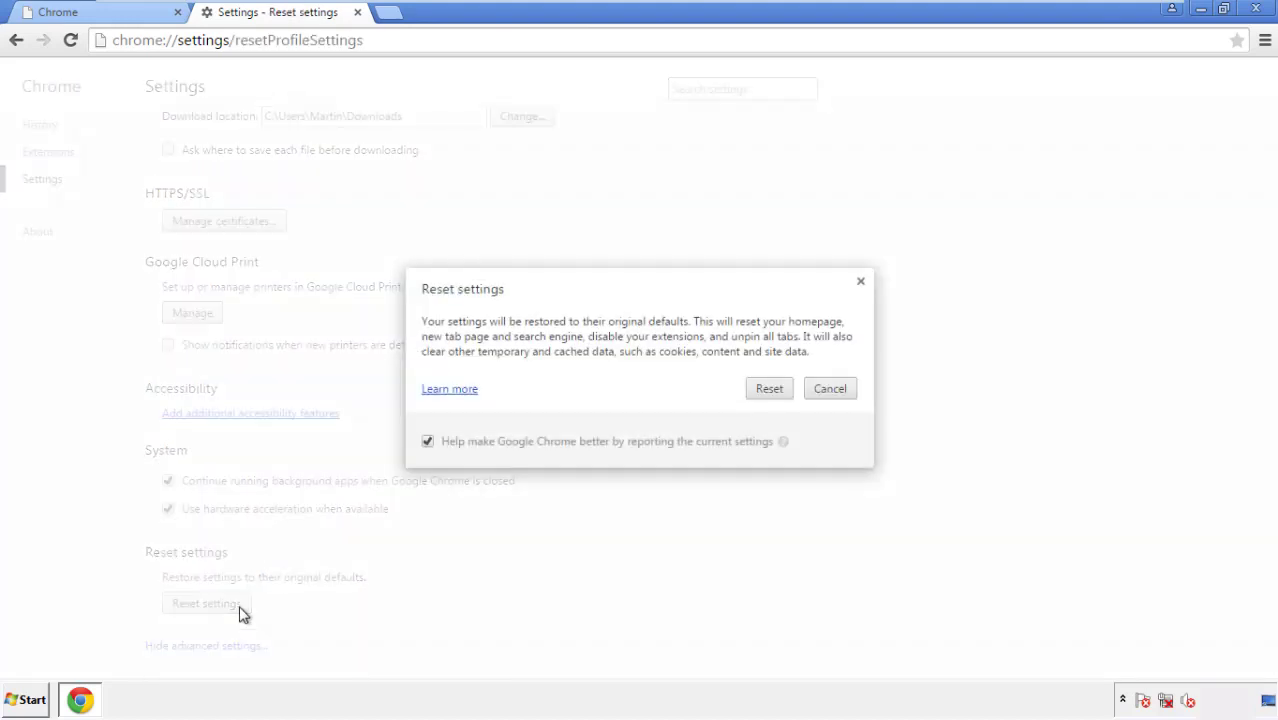
{"action": "left_click", "coordinate": [769, 389]}
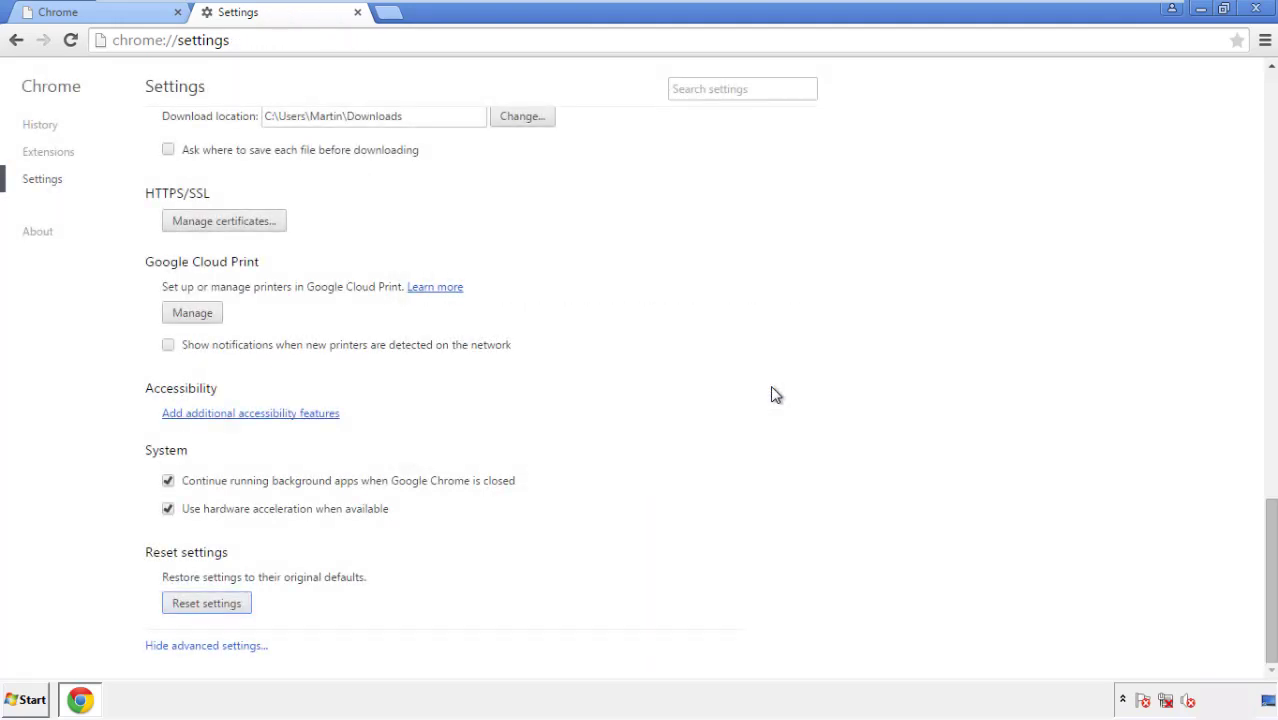
{"action": "left_click", "coordinate": [1256, 8]}
{"action": "left_click", "coordinate": [689, 324]}
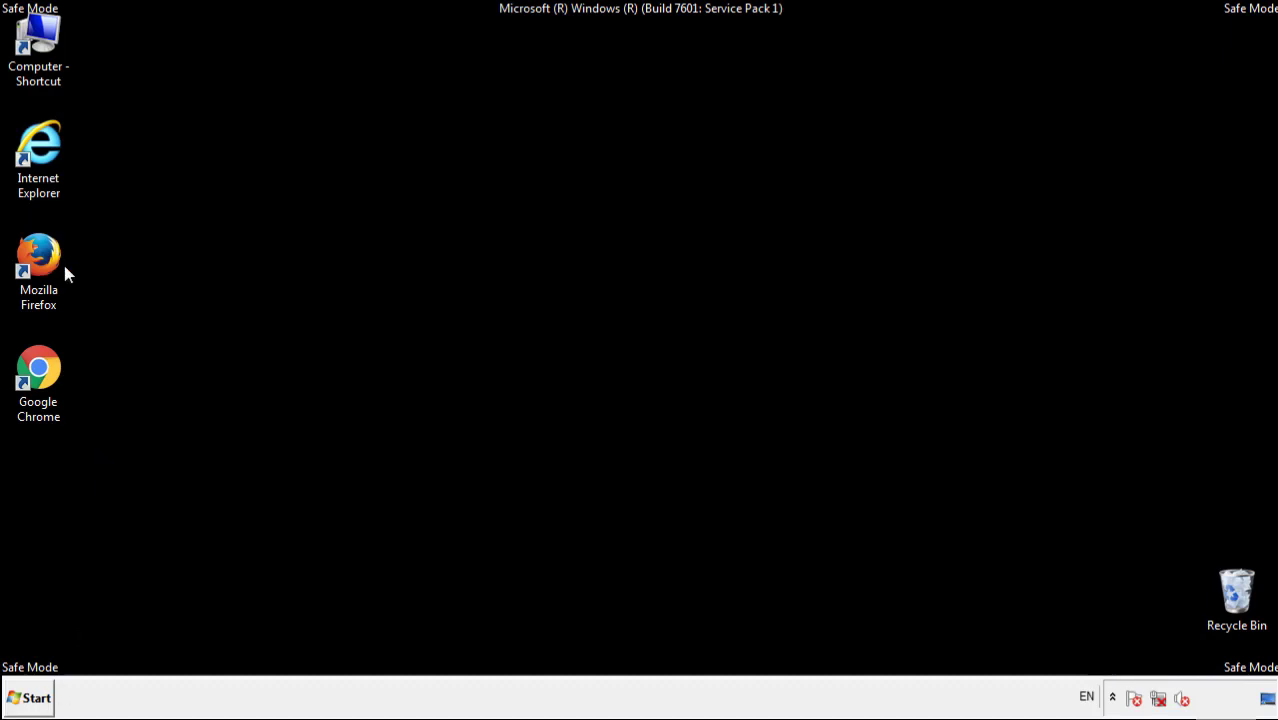
Launch Firefox, remove the suspicious Search Mine extension from the Add-ons Manager, and close the browser.
{"action": "double_click", "coordinate": [50, 251]}
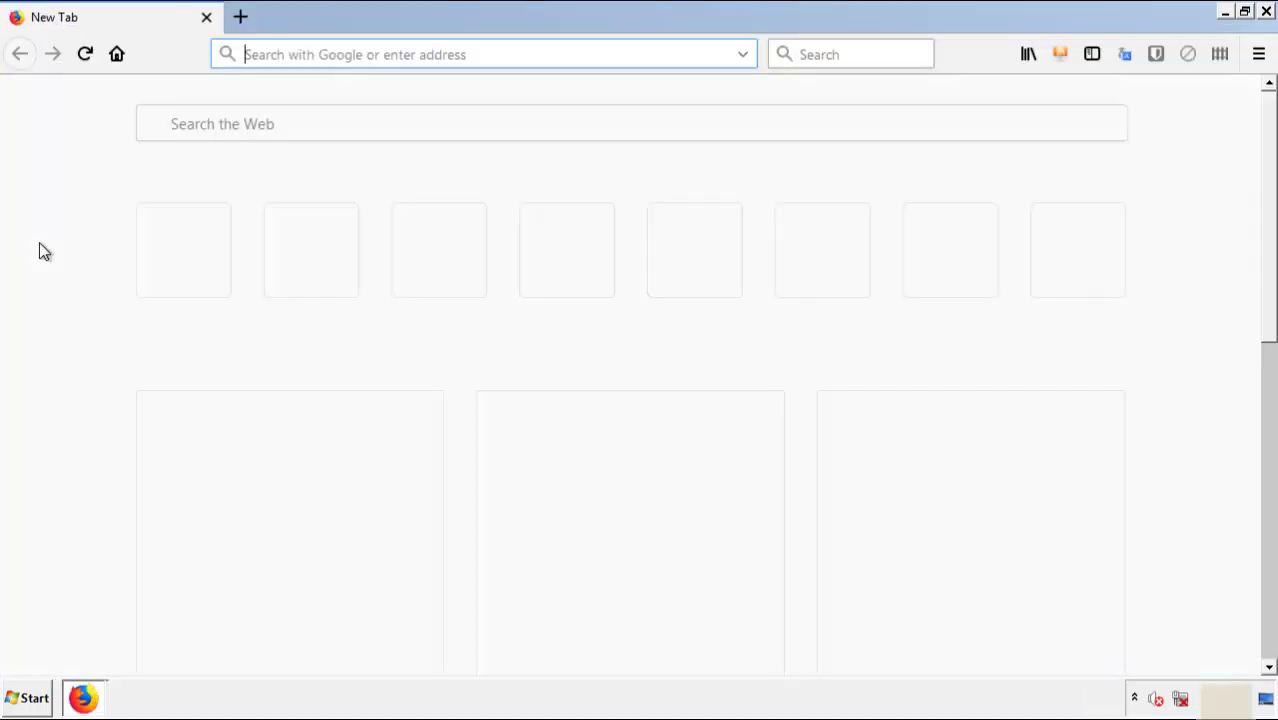
{"action": "left_click", "coordinate": [1258, 54]}
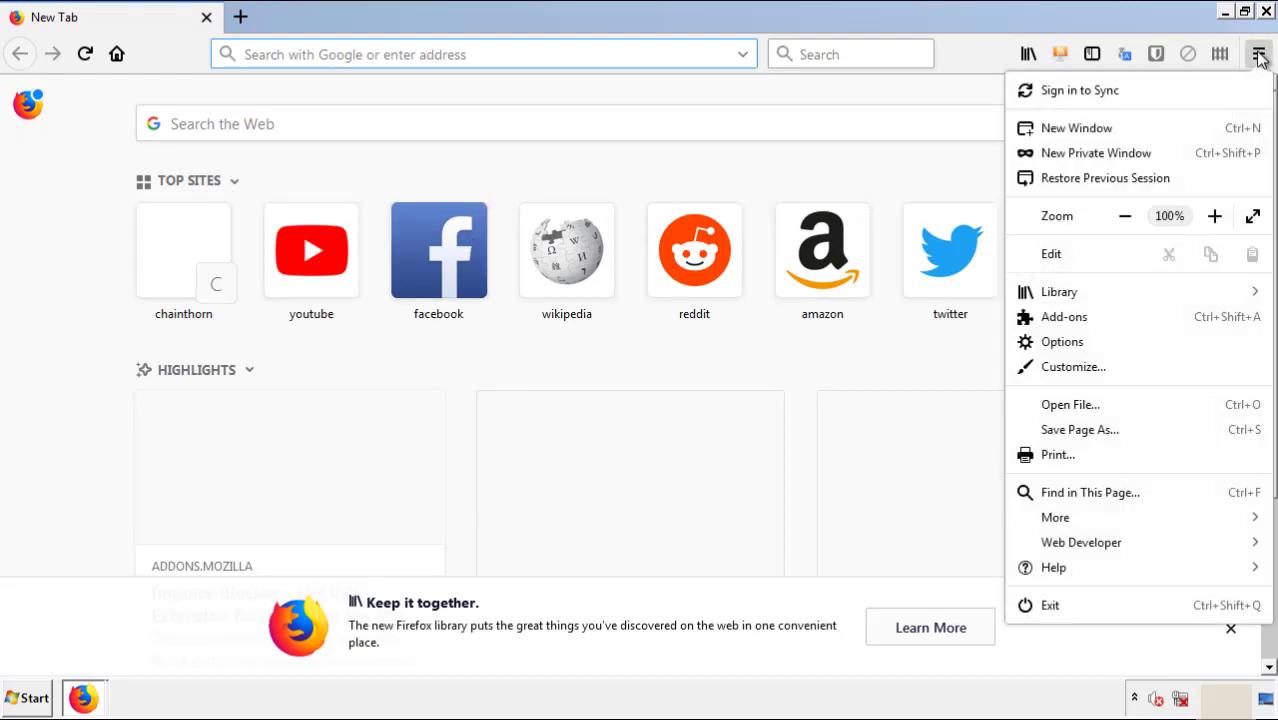
{"action": "left_click", "coordinate": [1178, 326]}
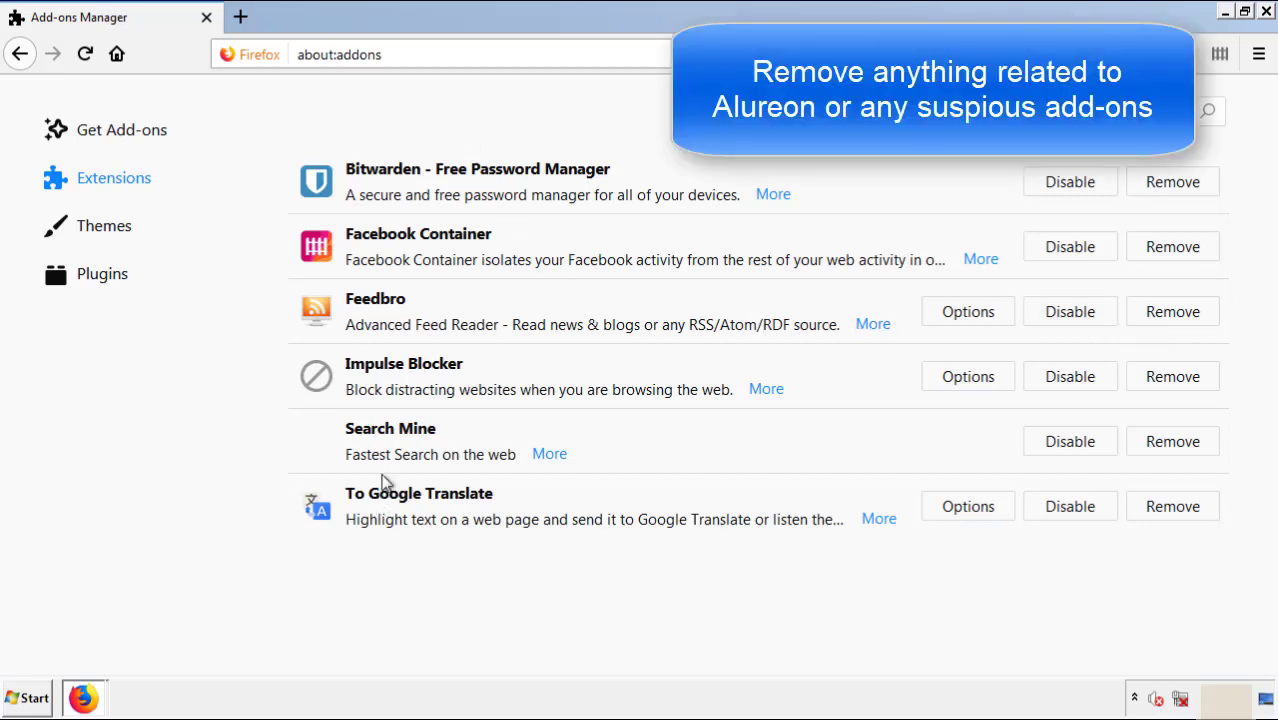
{"action": "left_click", "coordinate": [1170, 443]}
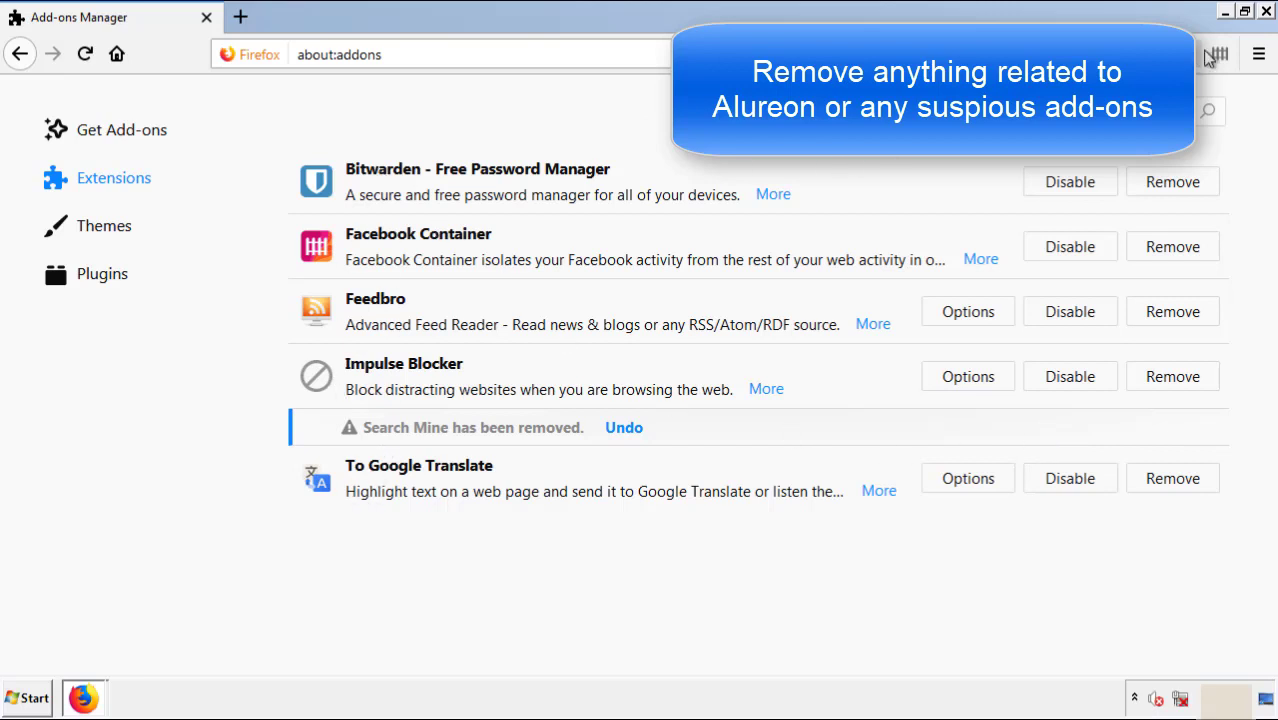
{"action": "left_click", "coordinate": [1266, 12]}
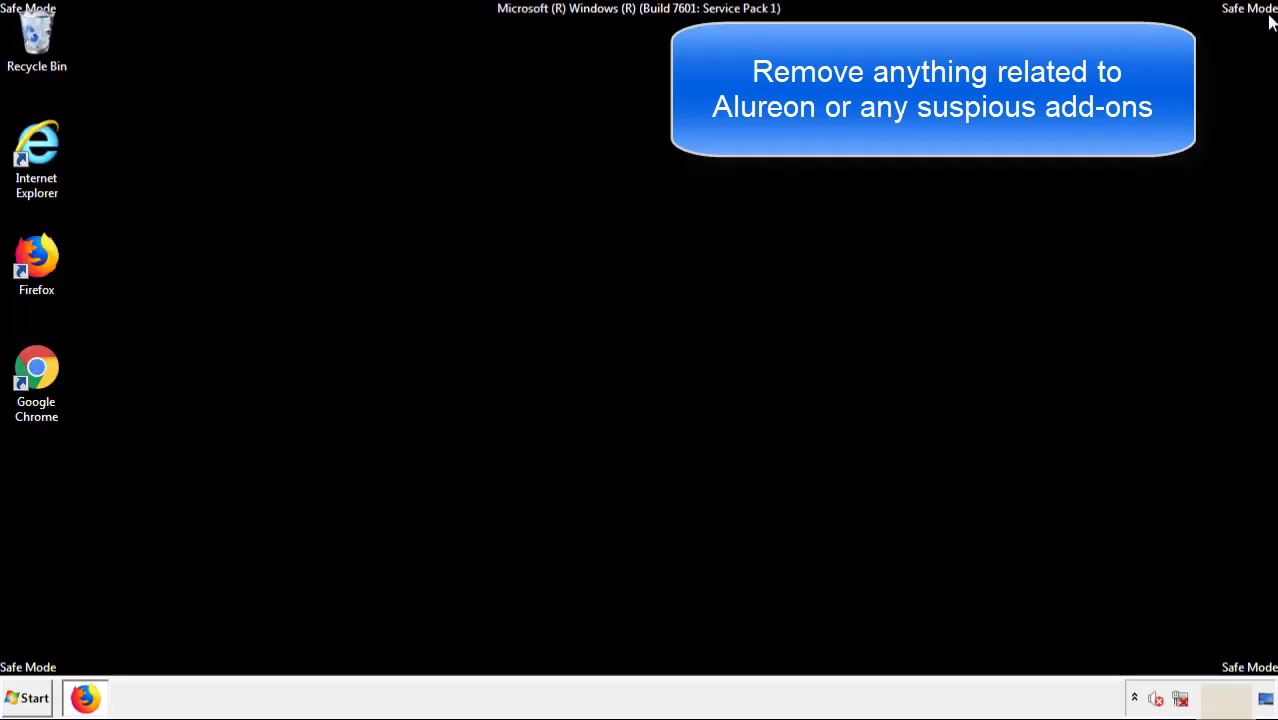
Launch Google Chrome, remove the Search Mine extension, confirm its removal, and close the browser.
{"action": "double_click", "coordinate": [34, 382]}
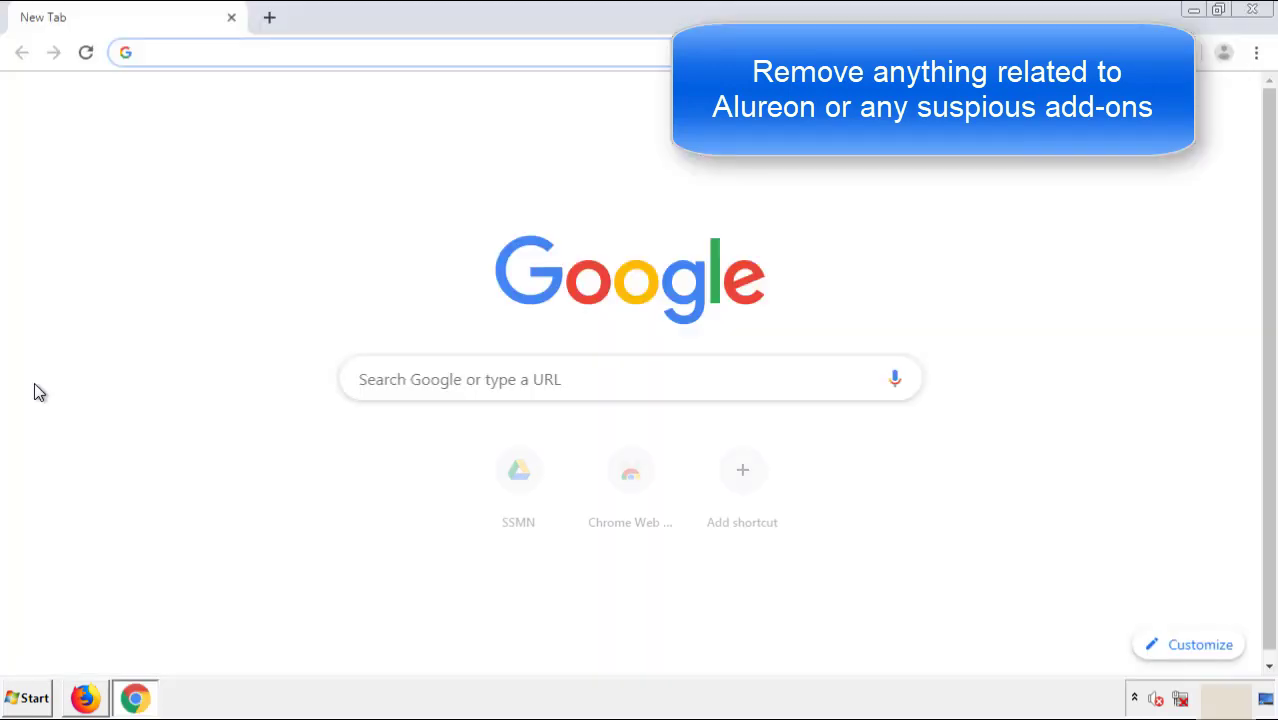
{"action": "left_click", "coordinate": [1256, 52]}
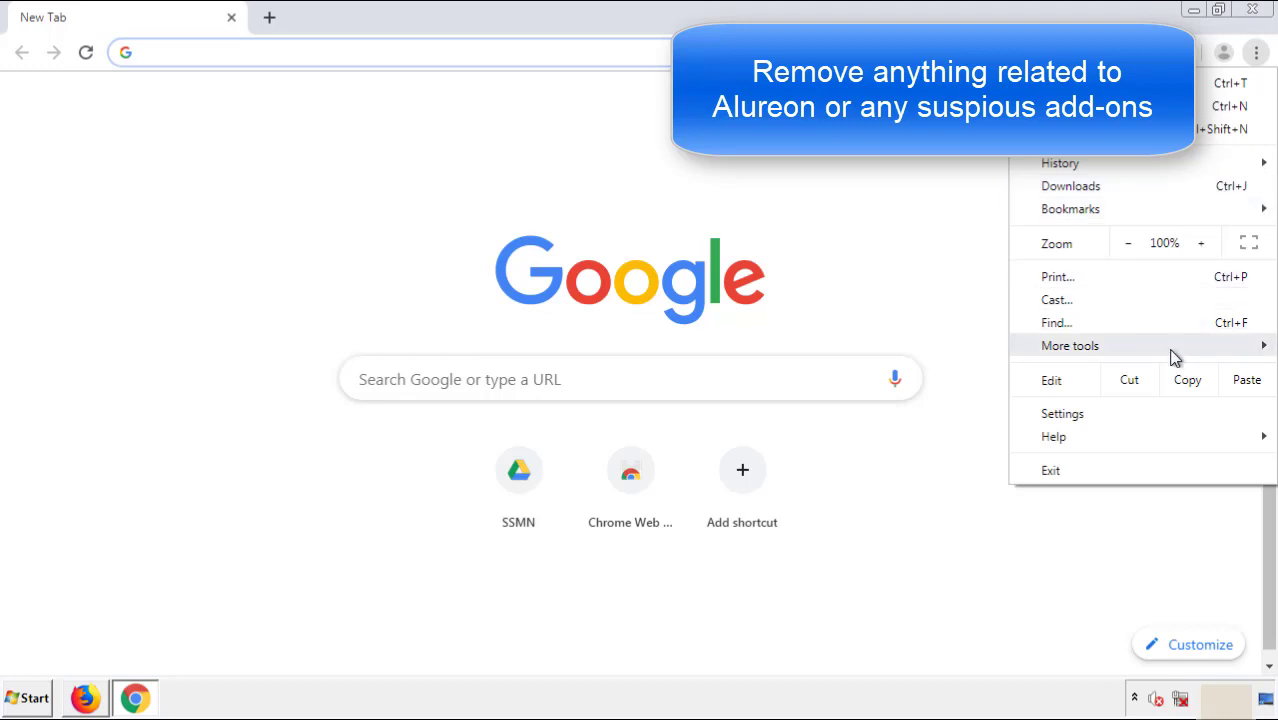
{"action": "mouse_move", "coordinate": [1144, 351]}
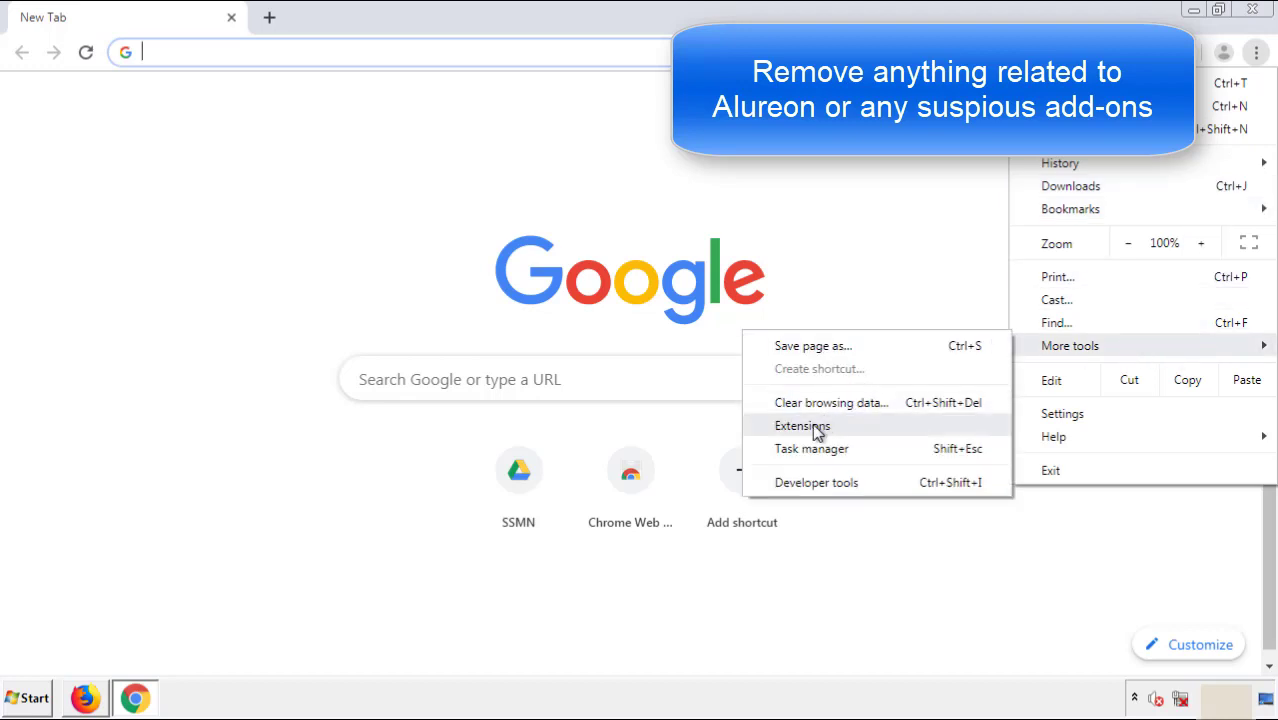
{"action": "left_click", "coordinate": [812, 425]}
{"action": "scroll", "coordinate": [359, 328], "scroll_direction": "down", "scroll_amount": 7}
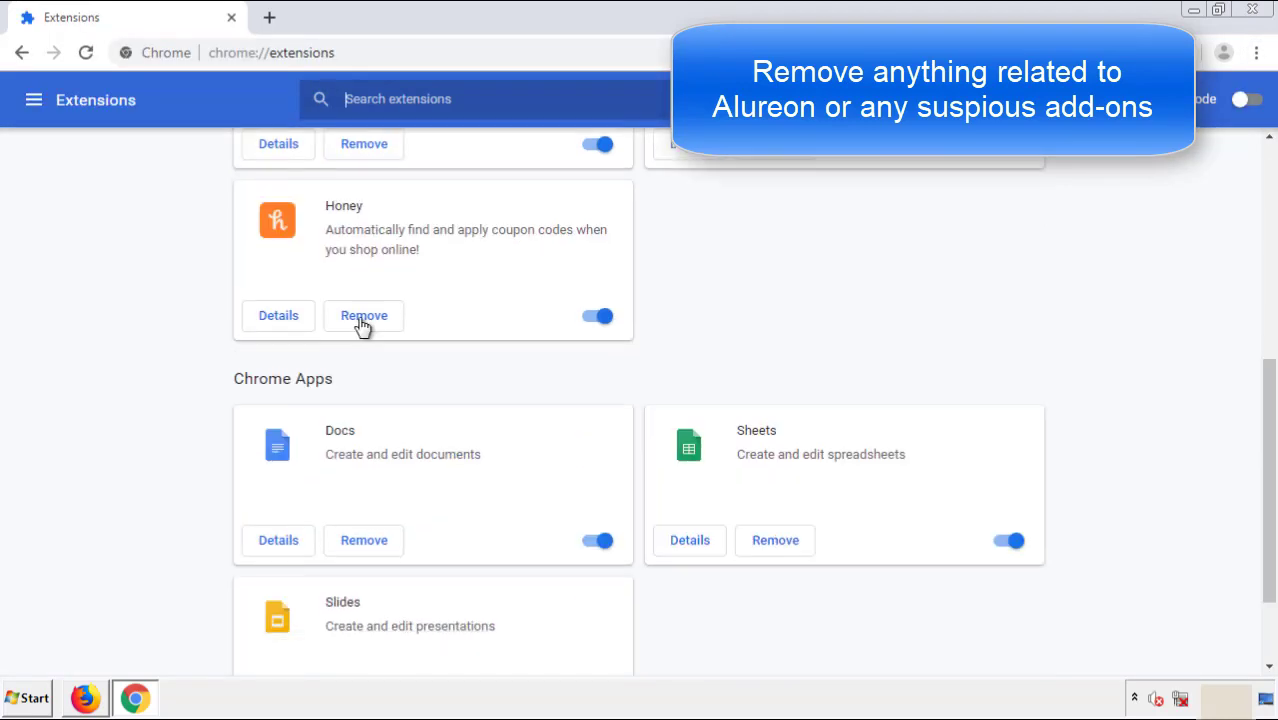
{"action": "scroll", "coordinate": [485, 365], "scroll_direction": "up", "scroll_amount": 7}
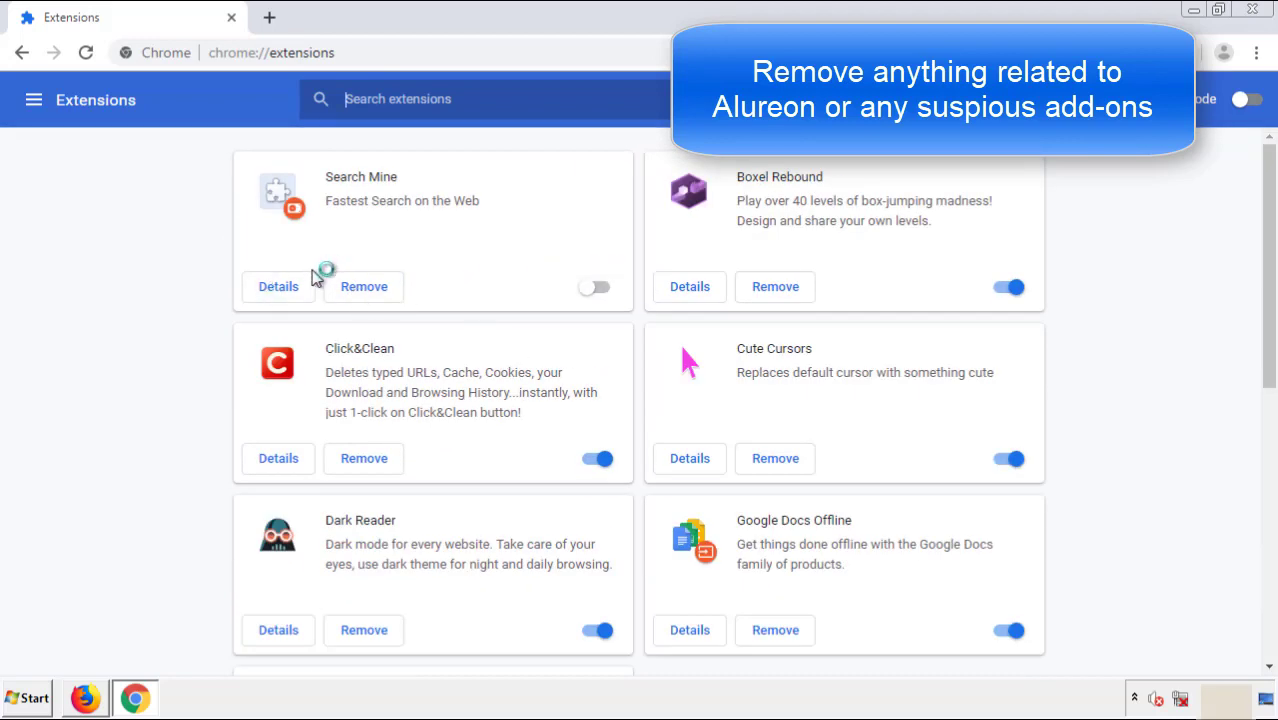
{"action": "left_click", "coordinate": [362, 290]}
{"action": "left_click", "coordinate": [705, 166]}
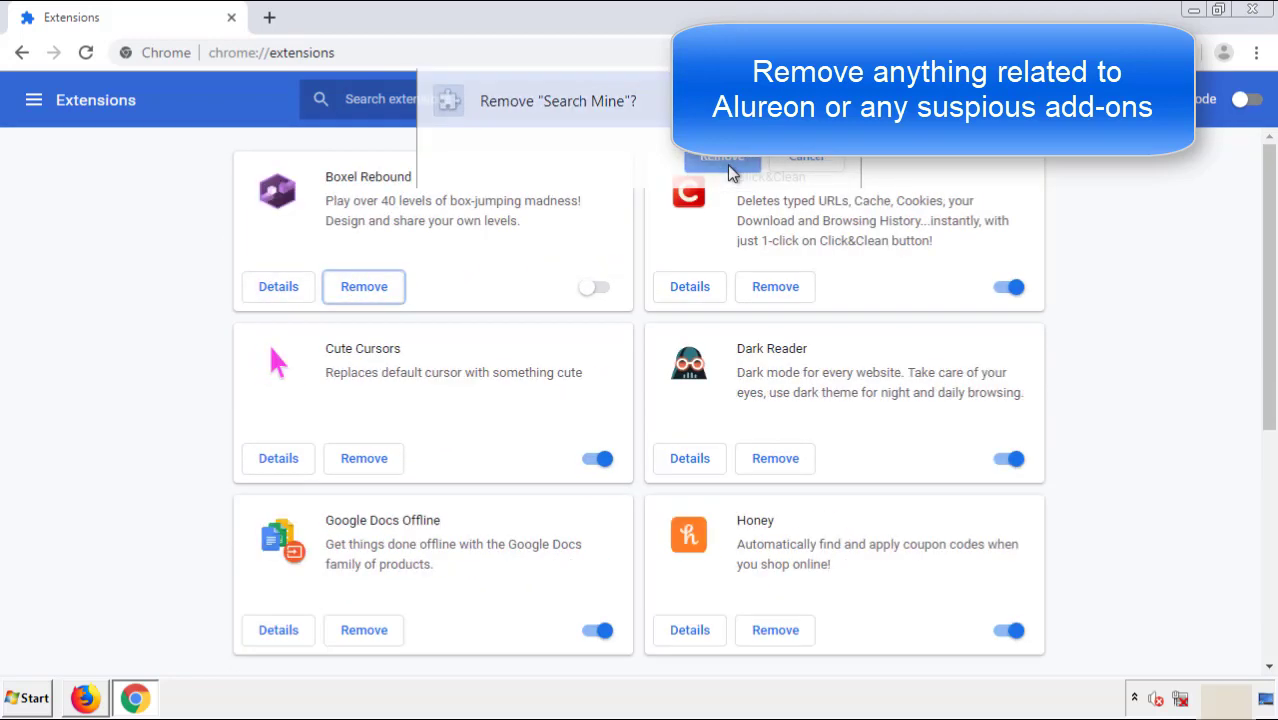
{"action": "left_click", "coordinate": [1264, 16]}
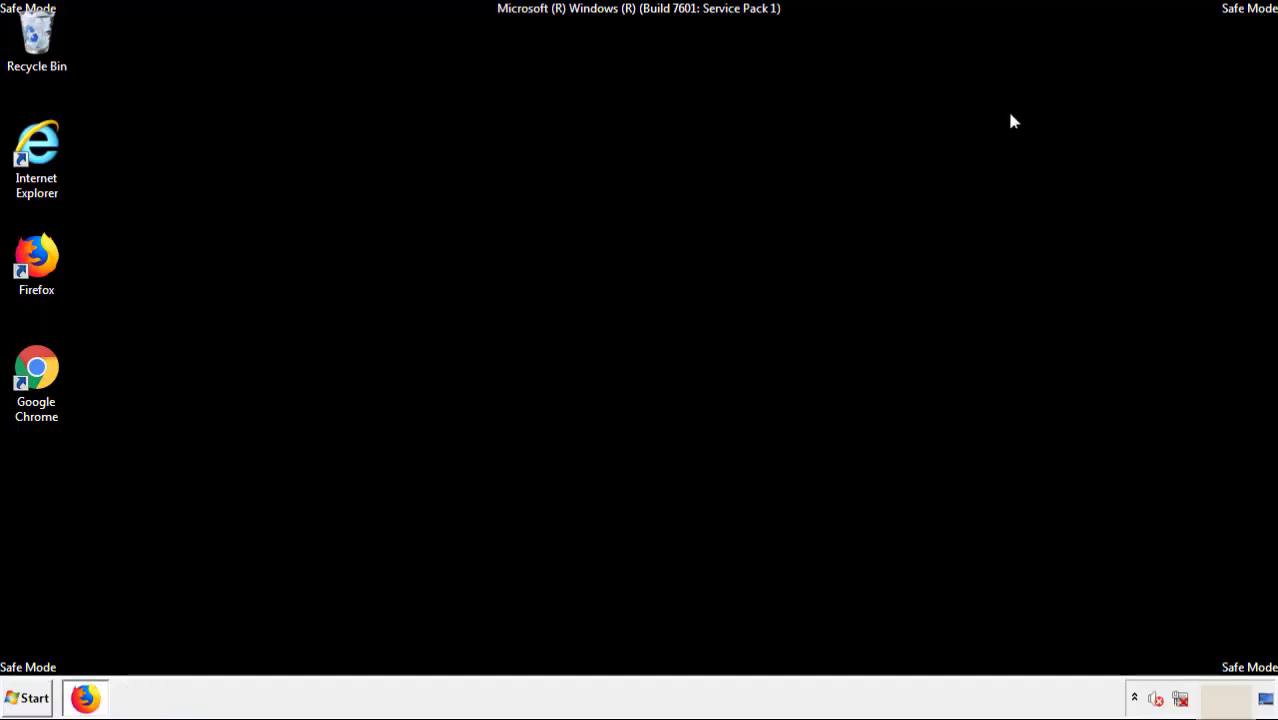
Open the Windows shutdown options that include Restart.
{"action": "left_click", "coordinate": [37, 700]}
{"action": "mouse_move", "coordinate": [346, 656]}
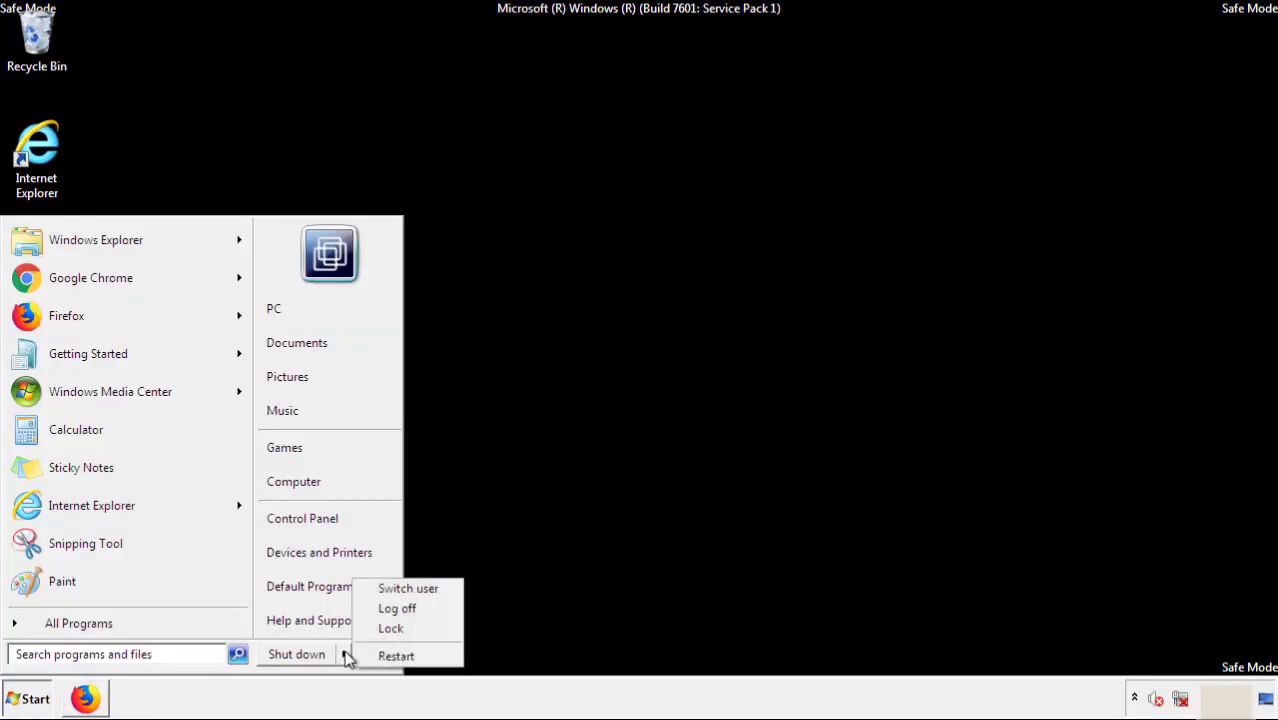